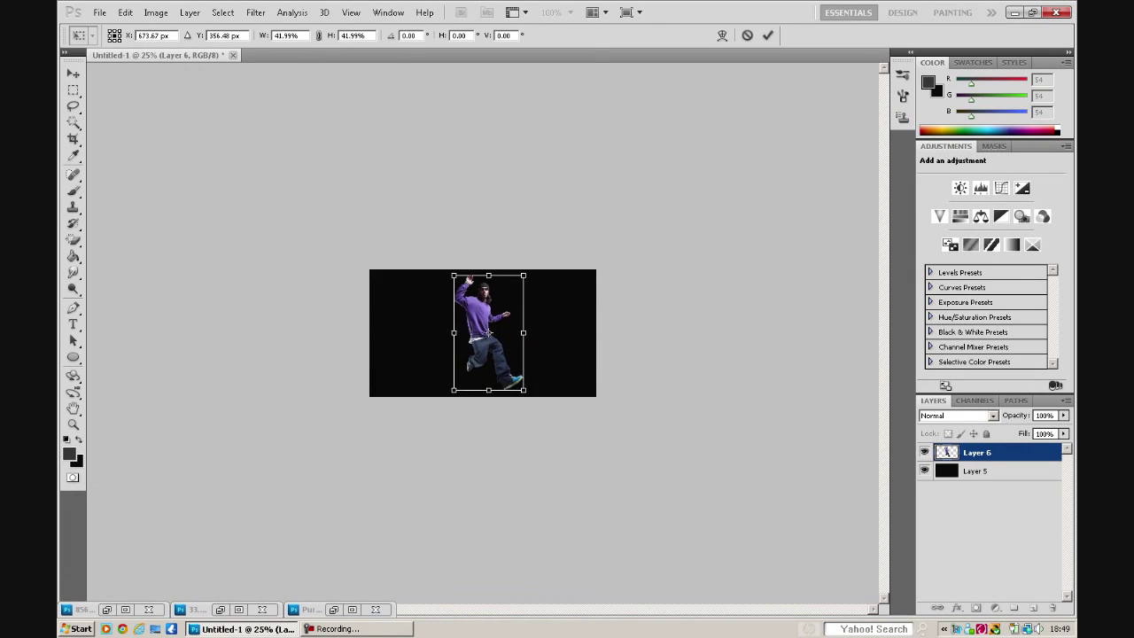
# Apply the dancer's transform and bring in the purple render as Layer 7 under Layer 6.
pyautogui.press('Return')
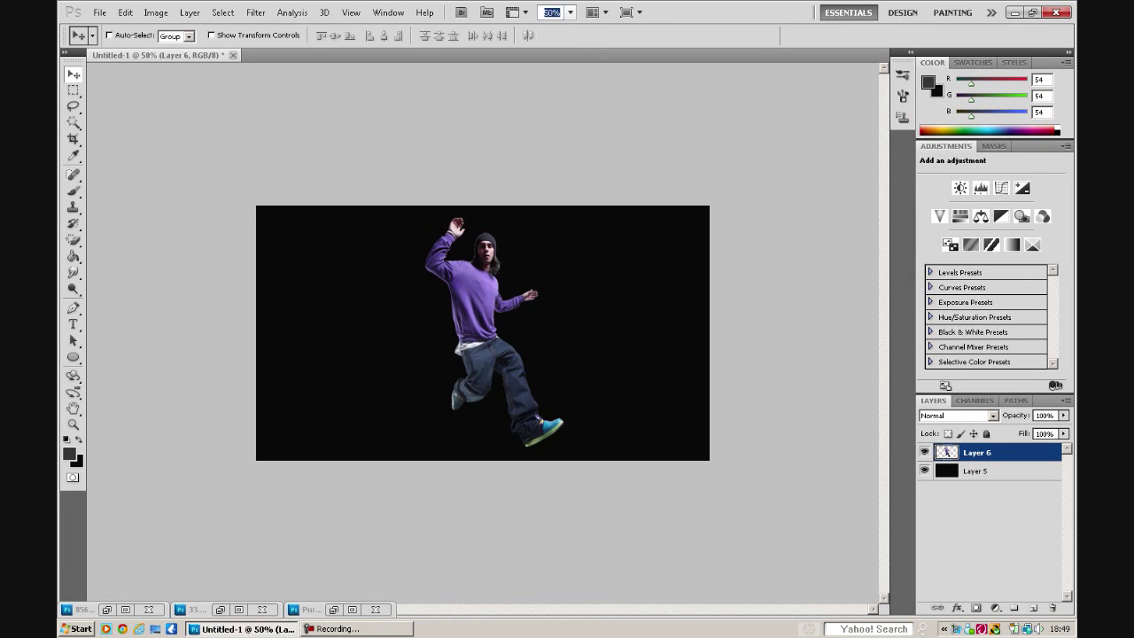
pyautogui.hotkey('ctrl', '0')
pyautogui.hotkey('ctrl', 'Tab')
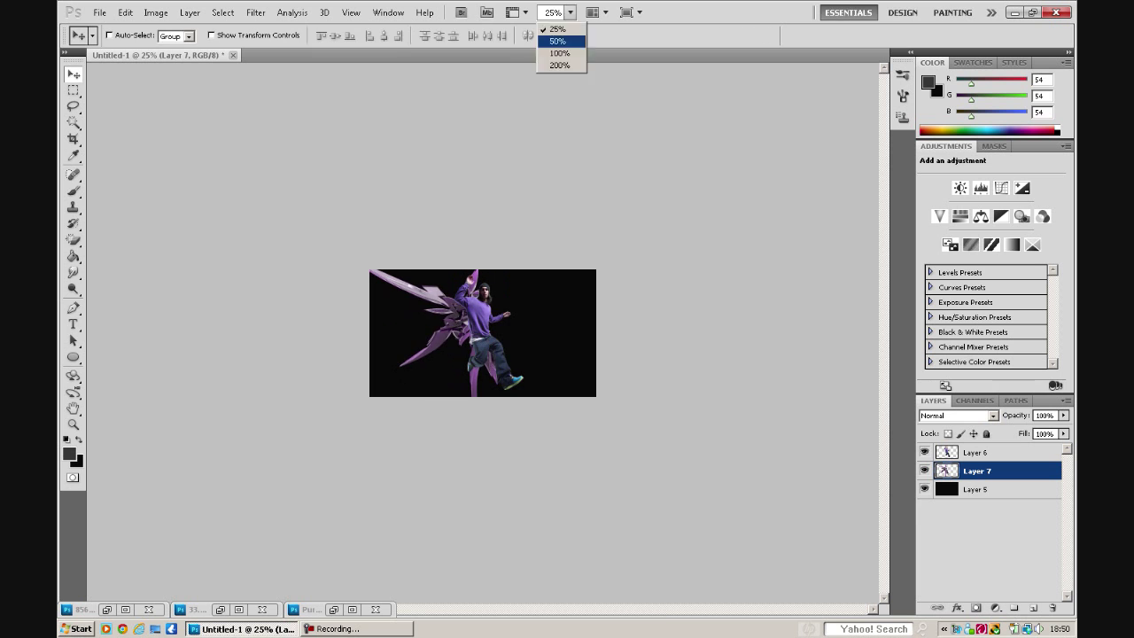
# Warp the purple shapes (Layer 7) around the dancer.
pyautogui.click(559, 53)
pyautogui.moveTo(579, 422); pyautogui.dragTo(588, 421)
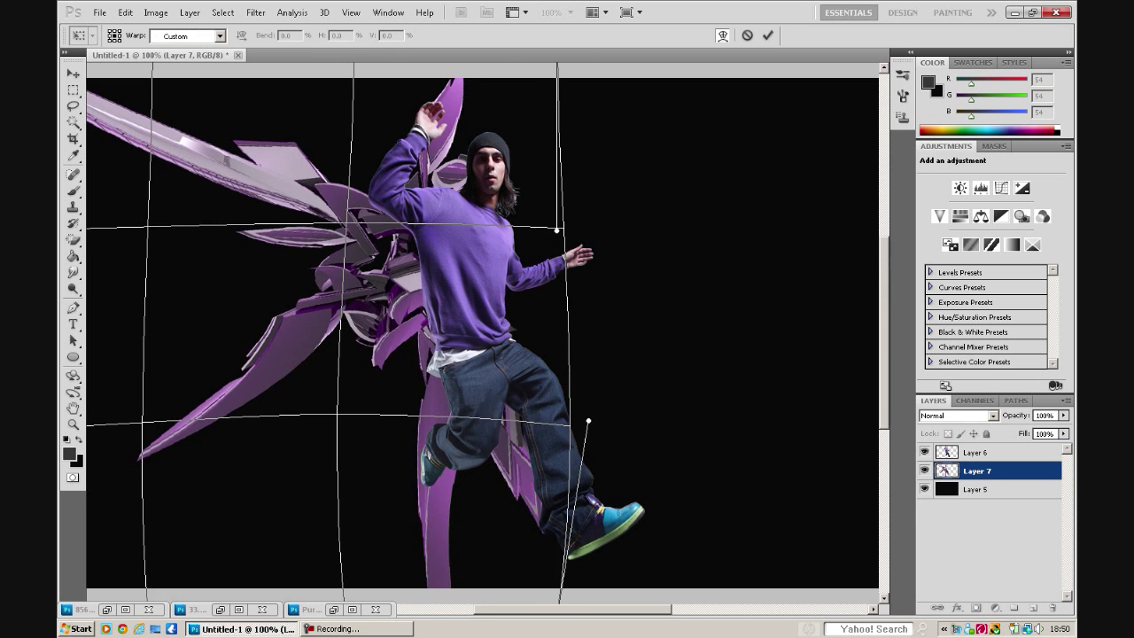
pyautogui.press('Return')
# Blend the purple shapes in Lighten and add a duplicate of them in Color Dodge.
pyautogui.hotkey('shift', 'alt', 'g')
pyautogui.press('Down')
pyautogui.press('Down')
pyautogui.press('Up')
pyautogui.press('Up')
pyautogui.press('Up')
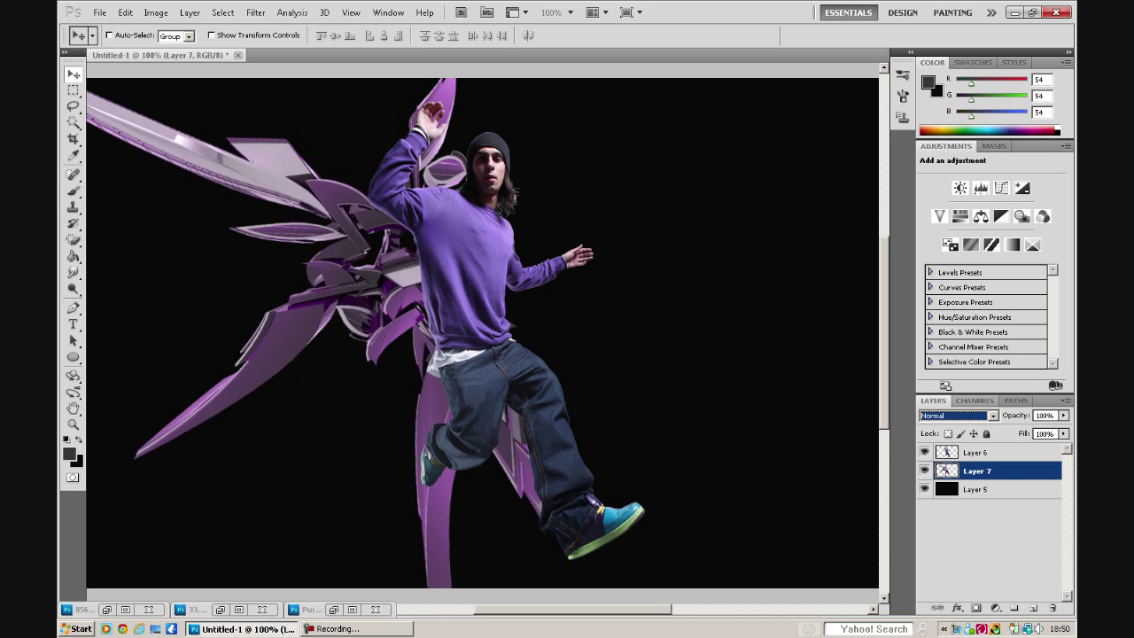
pyautogui.press('Down')
pyautogui.press('Down')
pyautogui.hotkey('ctrl', '-')
pyautogui.hotkey('ctrl', '-')
pyautogui.hotkey('ctrl', 't')
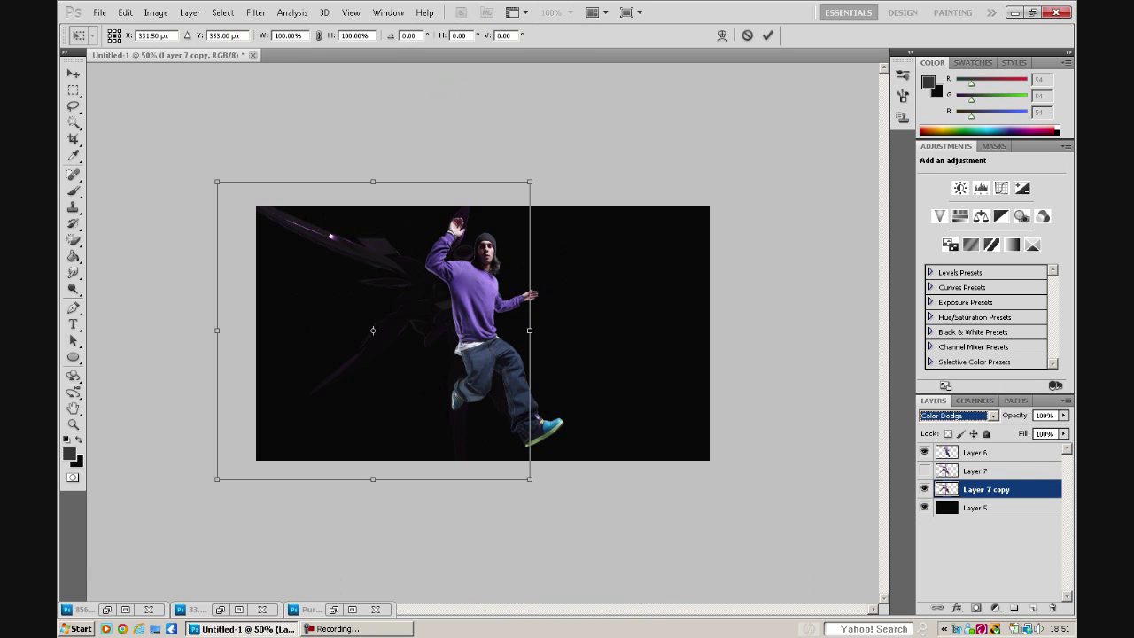
pyautogui.press('Down')
pyautogui.press('Return')
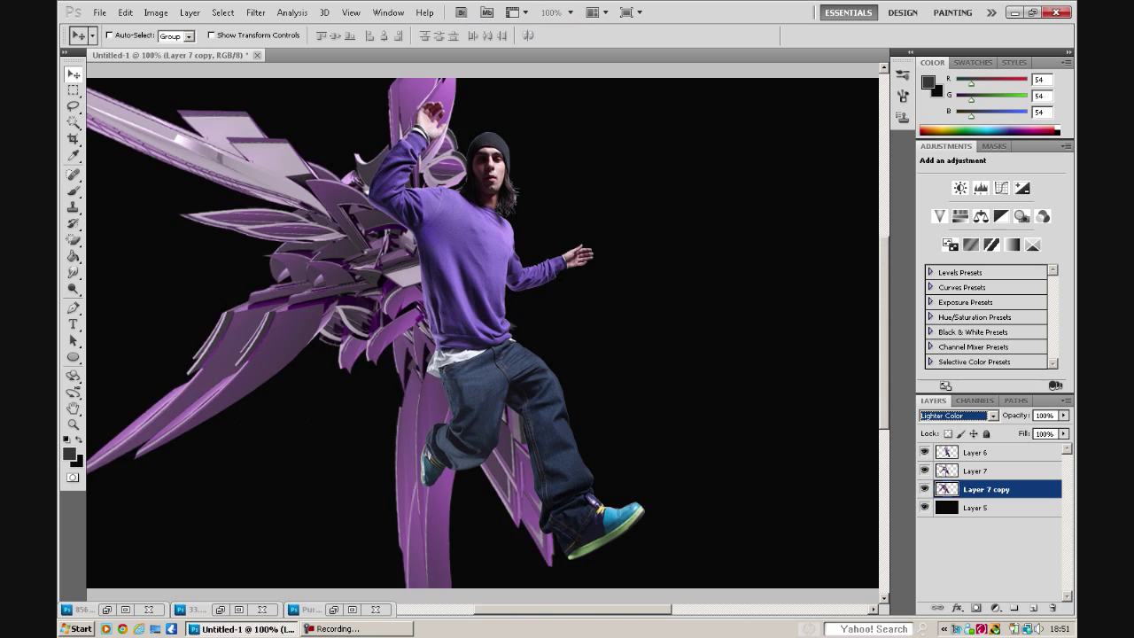
pyautogui.hotkey('alt', ']')
pyautogui.press('Down')
pyautogui.press('Down')
pyautogui.press('Down')
pyautogui.press('Down')
pyautogui.press('Up')
pyautogui.press('Up')
pyautogui.press('Up')
pyautogui.press('Up')
pyautogui.press('Return')
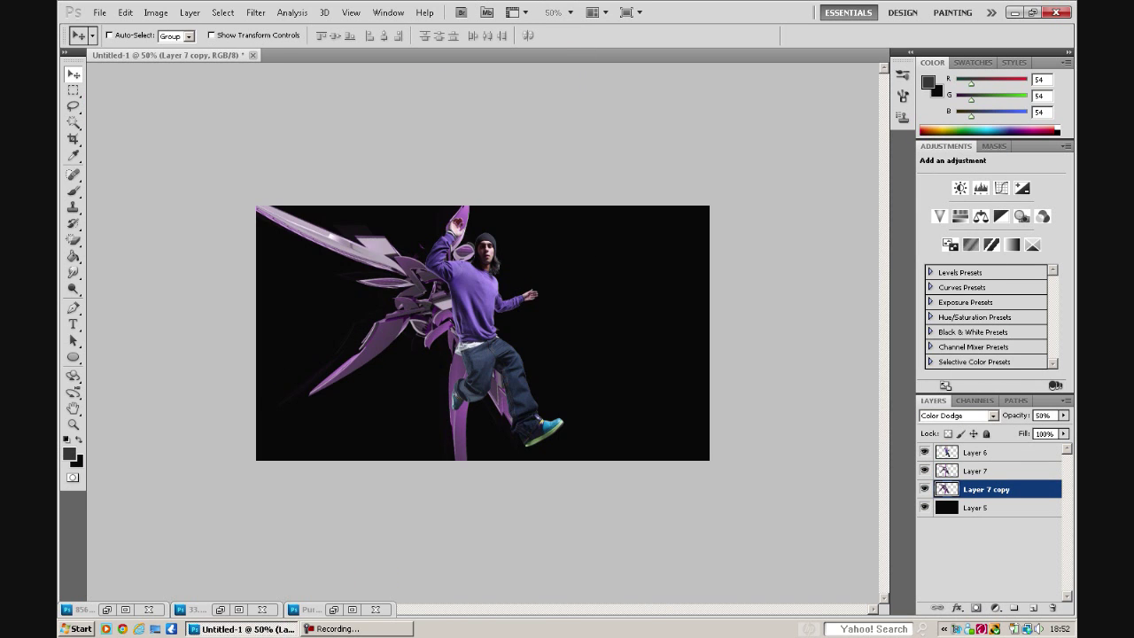
# Copy a white-and-cyan render into the dancer artwork as Layer 8.
pyautogui.hotkey('ctrl', 'o')
pyautogui.press('Return')
pyautogui.hotkey('ctrl', 'a')
pyautogui.hotkey('ctrl', 'c')
pyautogui.hotkey('ctrl', 'Tab')
pyautogui.hotkey('ctrl', 'v')
# Shrink the white render to about half size and tilt it slightly.
pyautogui.hotkey('ctrl', 'shift', ']')
pyautogui.click(561, 13)
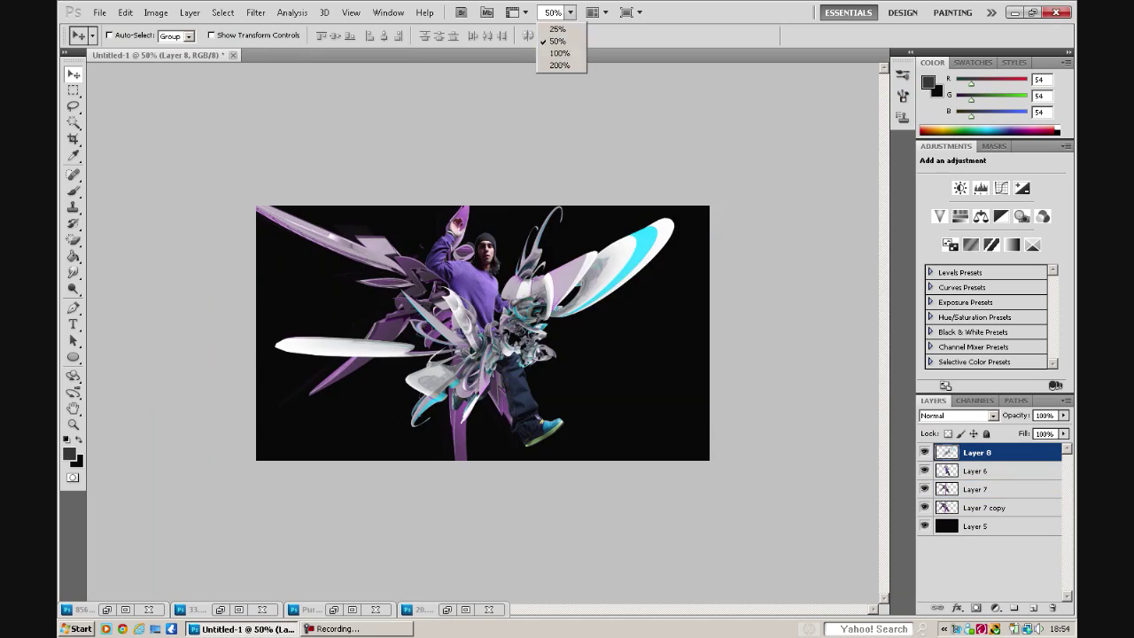
pyautogui.click(557, 40)
pyautogui.hotkey('ctrl', 't')
pyautogui.moveTo(809, 145); pyautogui.dragTo(696, 157)
pyautogui.moveTo(708, 408); pyautogui.dragTo(673, 442)
pyautogui.press('Return')
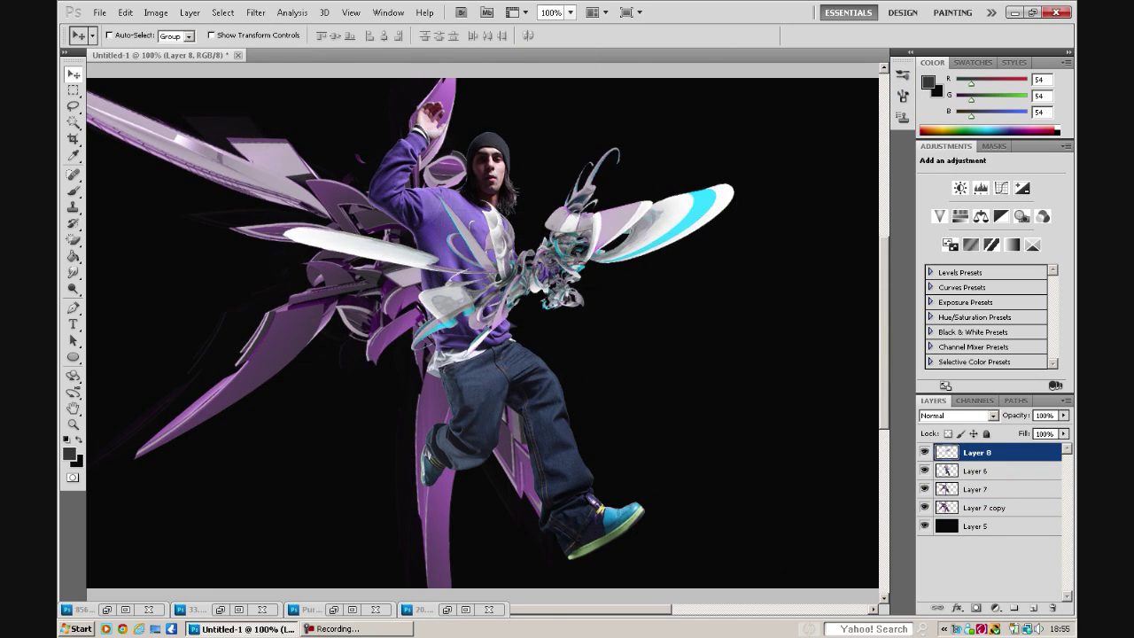
# Erase the white render over the dancer's chest, keeping Normal blending after trying Soft Light.
pyautogui.press('e')
pyautogui.click(129, 35)
pyautogui.moveTo(292, 238); pyautogui.dragTo(407, 255)
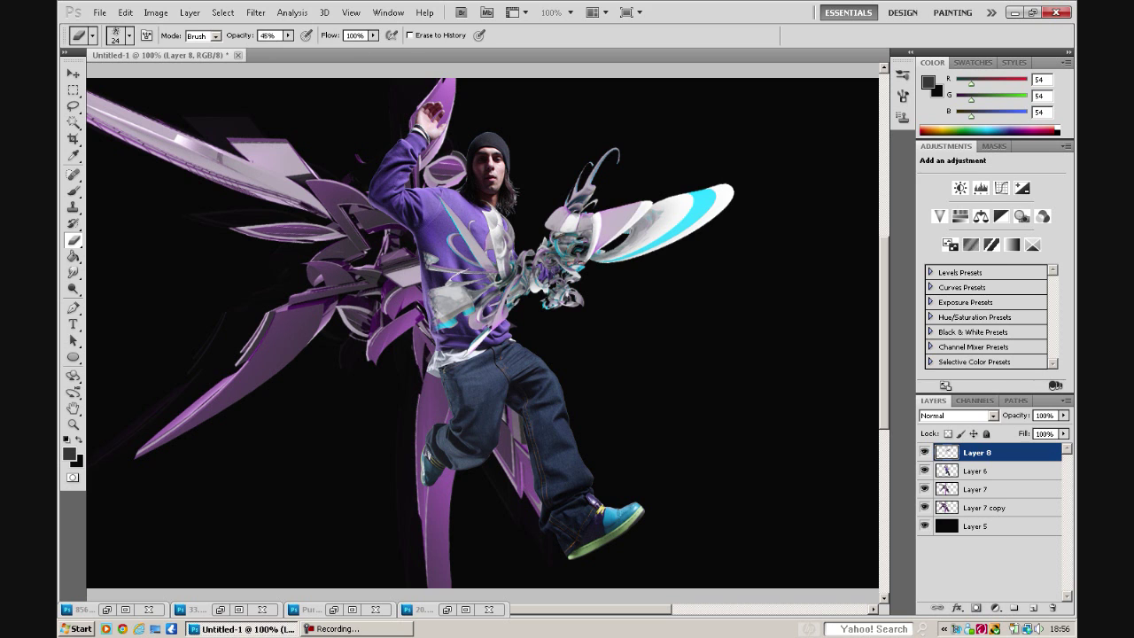
pyautogui.press('Down')
pyautogui.press('Down')
pyautogui.press('Down')
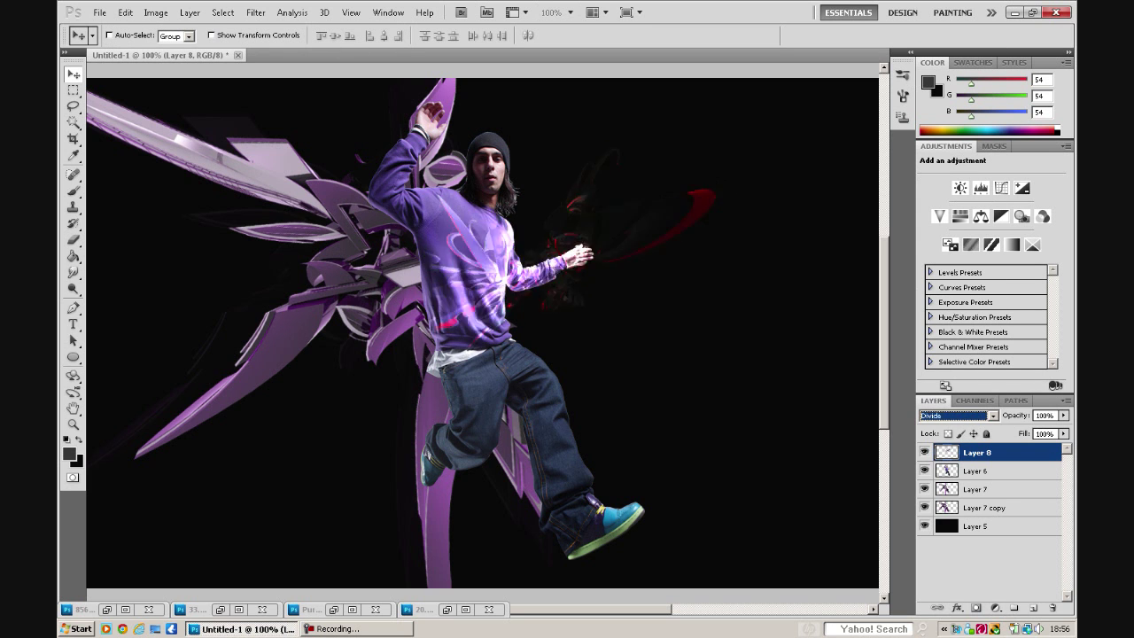
pyautogui.click(957, 414)
pyautogui.click(948, 50)
# Hide and delete the white render layer.
pyautogui.click(923, 452)
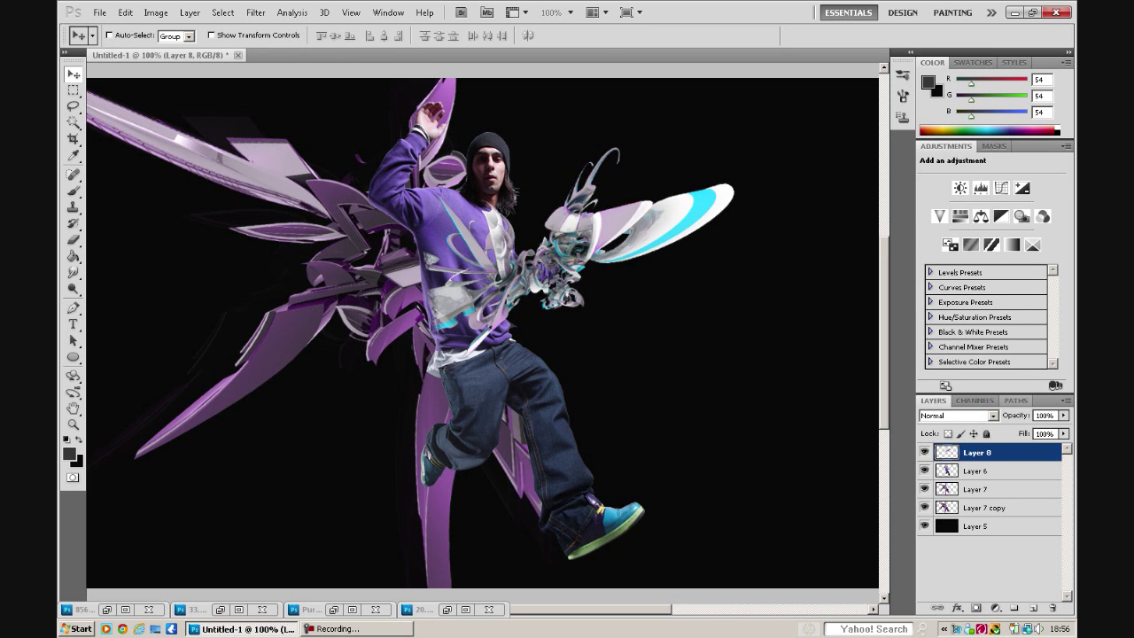
pyautogui.press('Delete')
pyautogui.hotkey('ctrl', 'o')
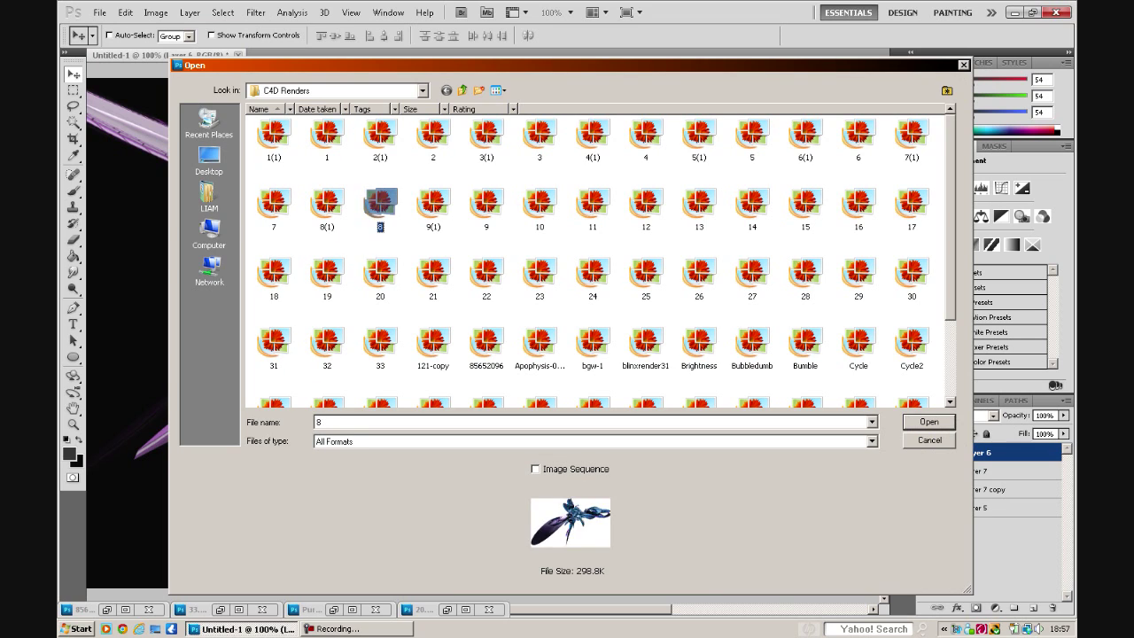
# Bring the blue render file 8 over the dancer and rotate it 90° counter-clockwise.
pyautogui.doubleClick(380, 208)
pyautogui.moveTo(293, 55); pyautogui.dragTo(531, 98)
pyautogui.moveTo(620, 310); pyautogui.dragTo(458, 305)
pyautogui.hotkey('ctrl', 't')
pyautogui.rightClick(664, 239)
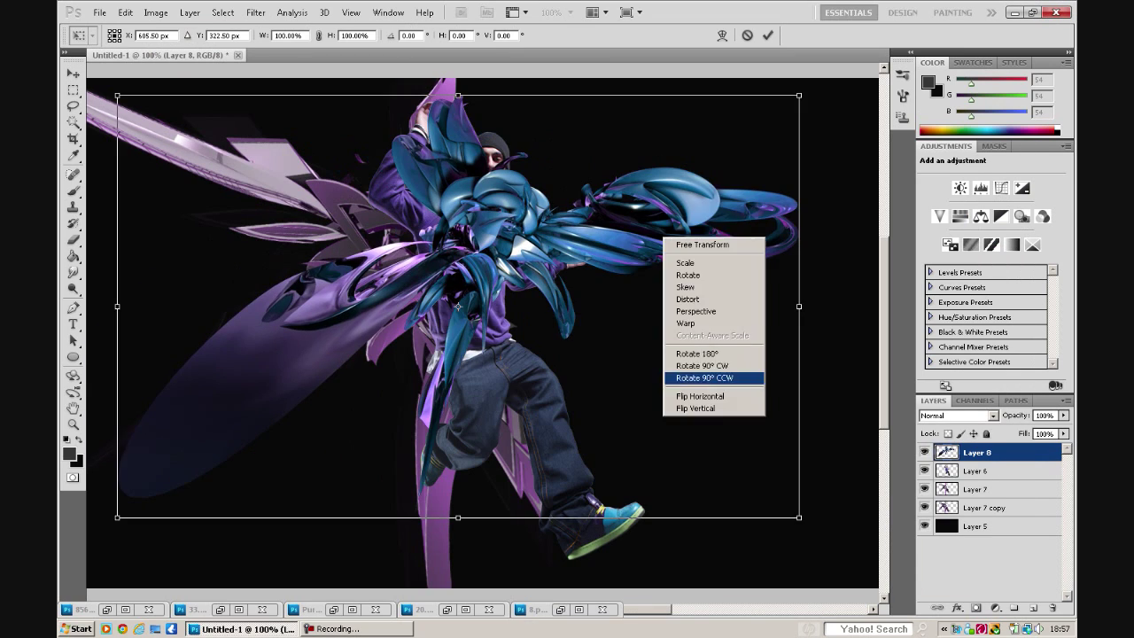
pyautogui.click(714, 377)
pyautogui.press('Return')
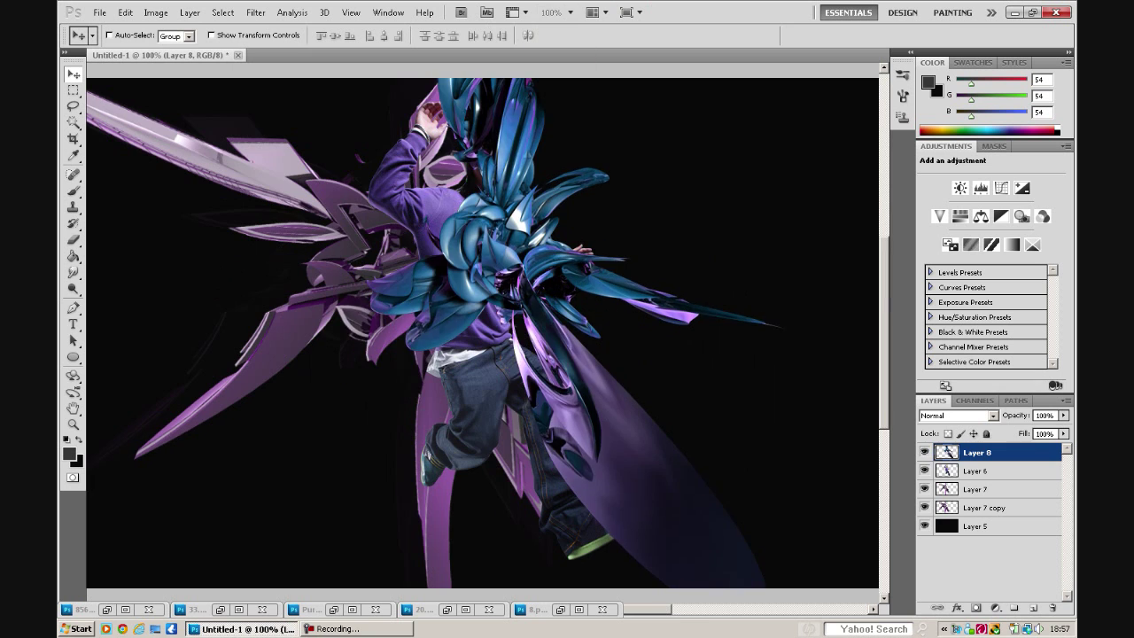
# Move the blue render behind the dancer and try Linear Dodge and other blend modes.
pyautogui.hotkey('ctrl', '[')
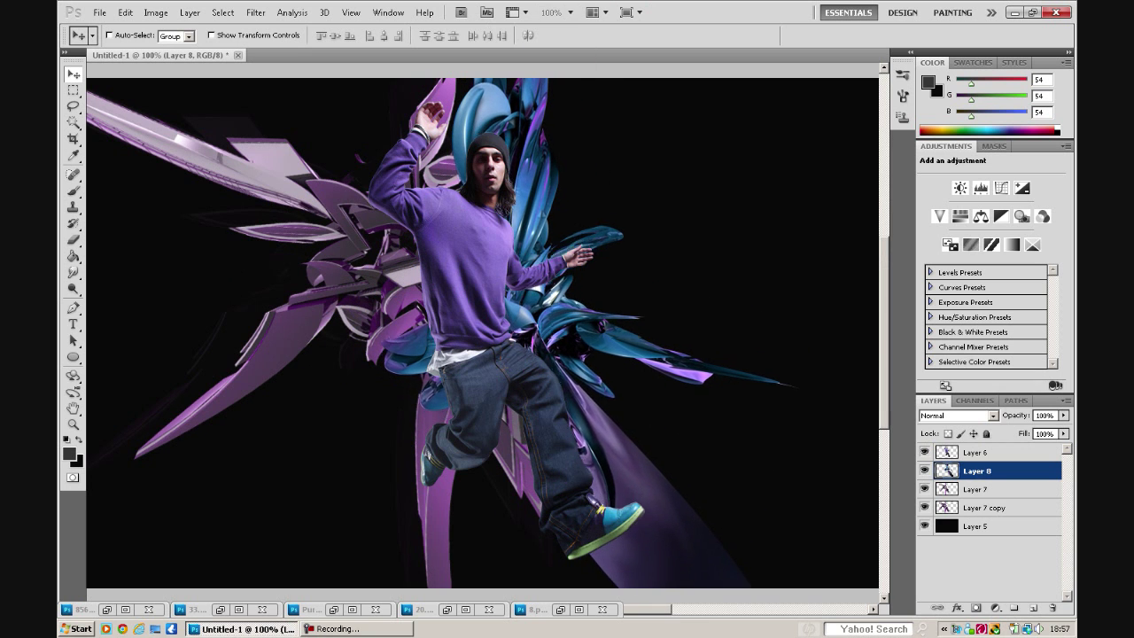
pyautogui.hotkey('ctrl', 't')
pyautogui.press('Return')
pyautogui.hotkey('ctrl', '-')
pyautogui.hotkey('ctrl', '-')
pyautogui.hotkey('ctrl', '+')
pyautogui.hotkey('ctrl', '+')
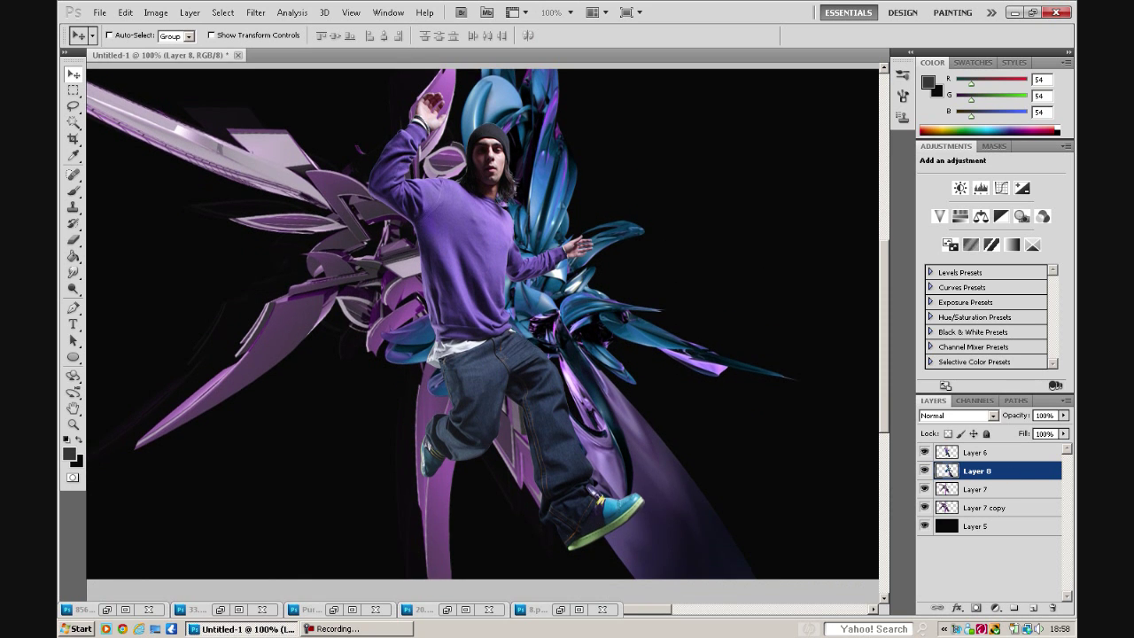
pyautogui.hotkey('shift', 'alt', 'w')
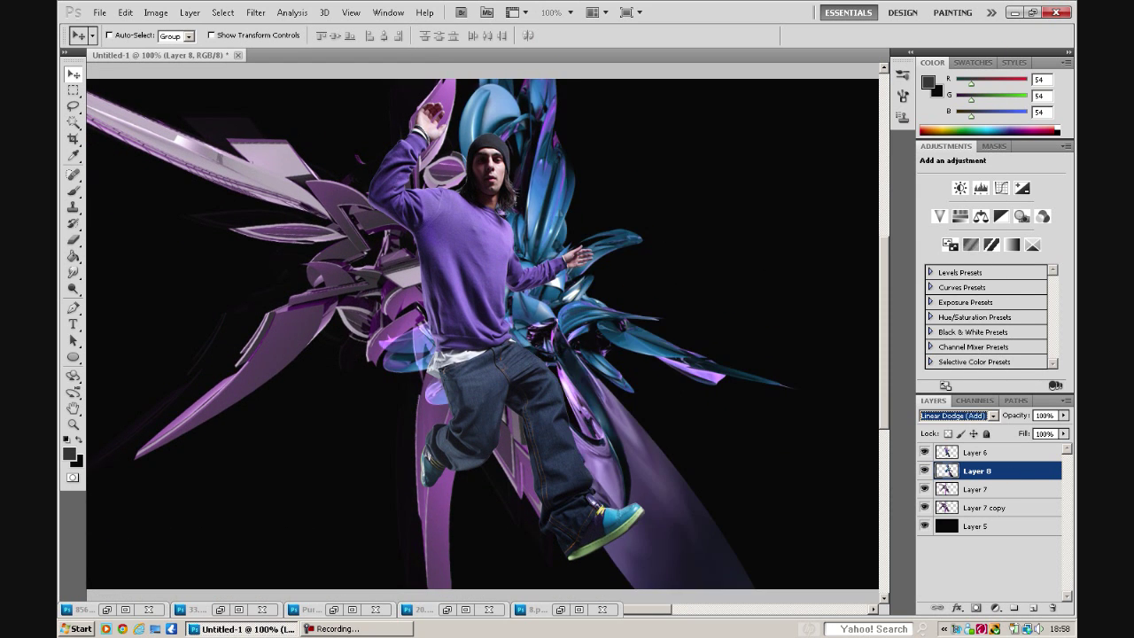
pyautogui.press('Down')
pyautogui.press('Down')
pyautogui.press('Down')
pyautogui.press('Down')
pyautogui.press('Down')
pyautogui.press('Down')
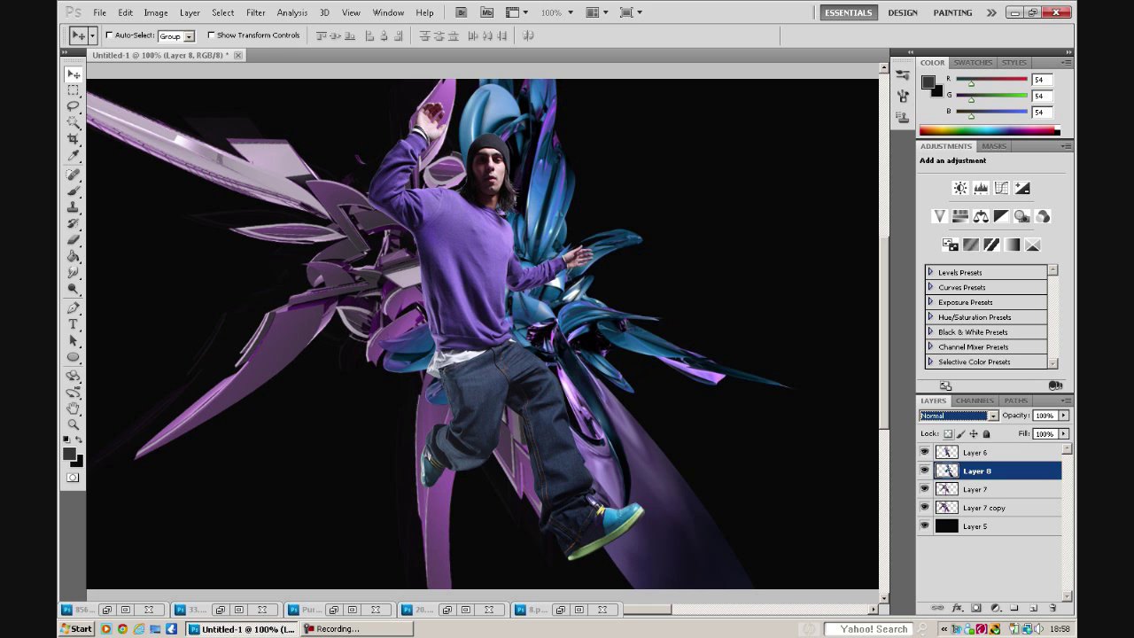
# Add a red-and-white render from C4D Renders, warped over the torso in Hard Light.
pyautogui.hotkey('alt', 'f')
pyautogui.press('o')
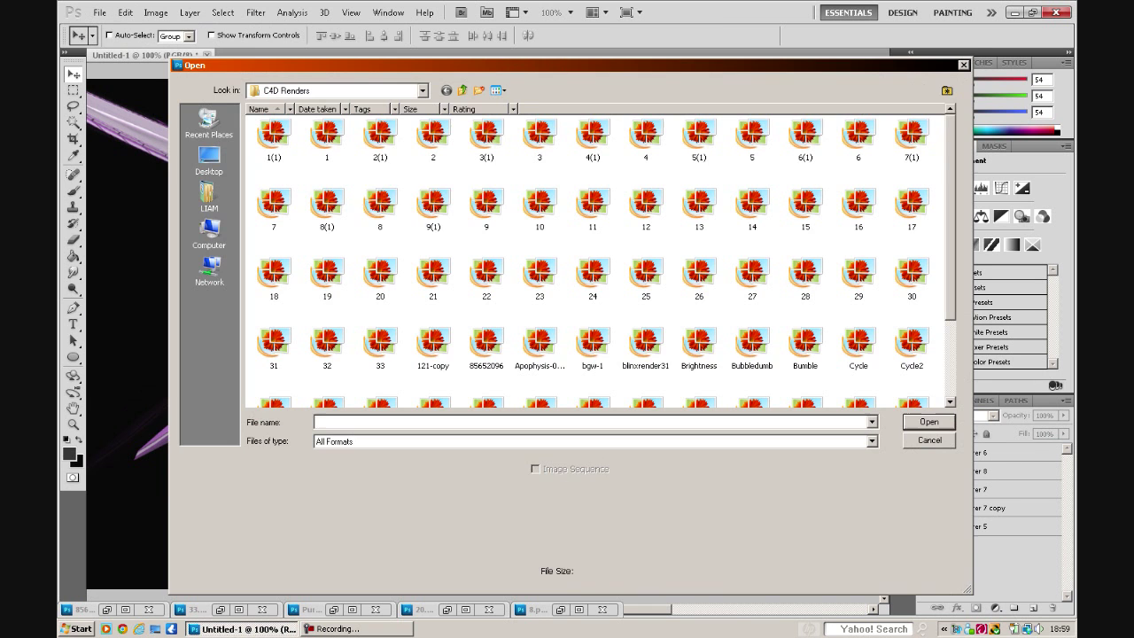
pyautogui.press('Return')
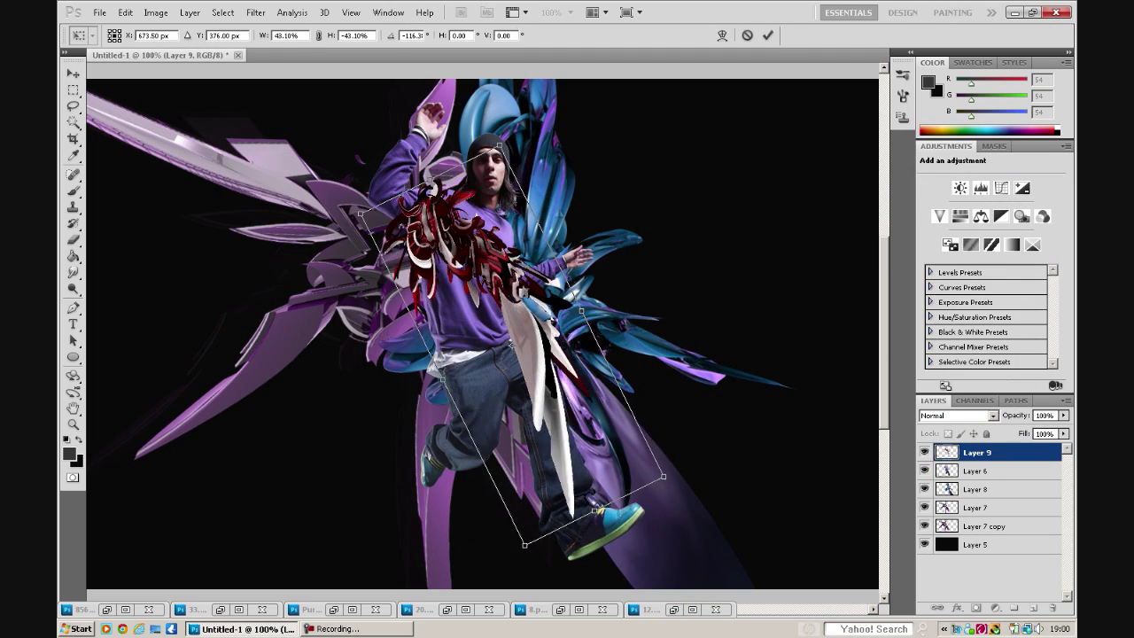
pyautogui.press('Return')
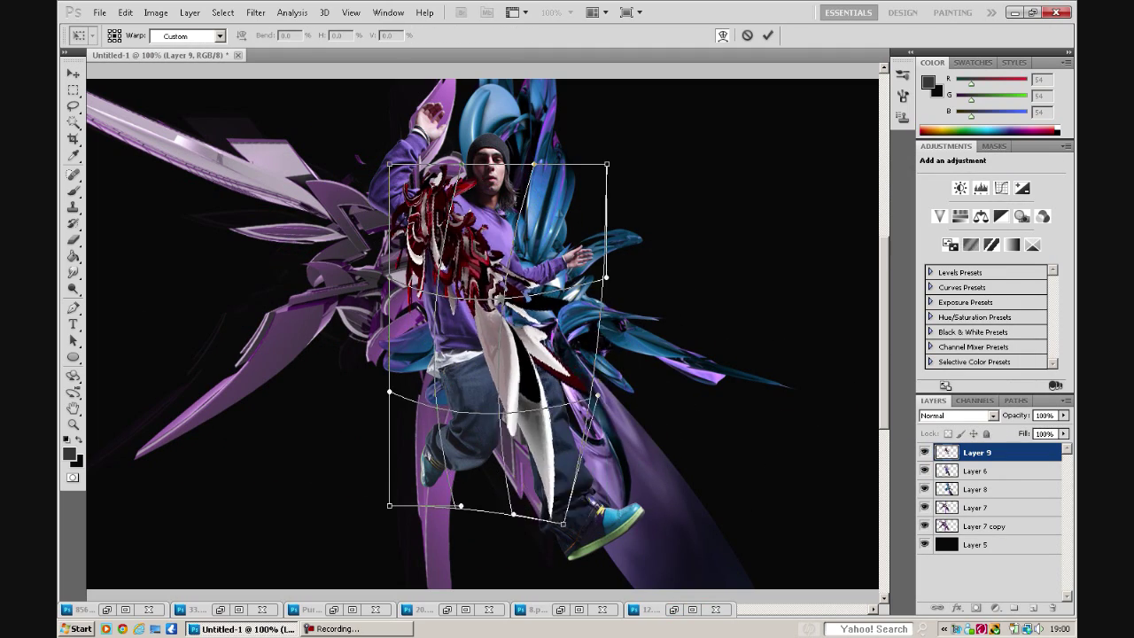
pyautogui.press('Down')
pyautogui.press('Down')
pyautogui.press('Down')
pyautogui.press('Down')
pyautogui.press('Down')
pyautogui.press('Down')
pyautogui.press('Down')
pyautogui.press('Down')
pyautogui.press('Down')
pyautogui.press('Down')
pyautogui.press('Down')
pyautogui.press('Down')
pyautogui.press('e')
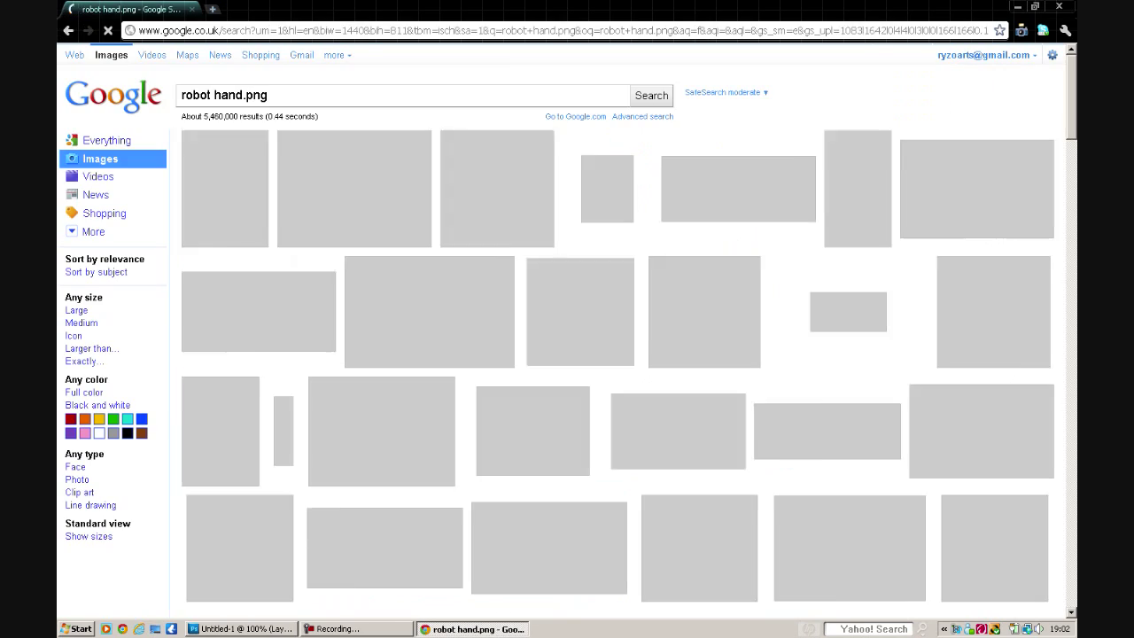
# Place the robot hand render from Chrome and mirror it horizontally over the dancer.
pyautogui.write('ers/RoboticHandRender4.jpg')
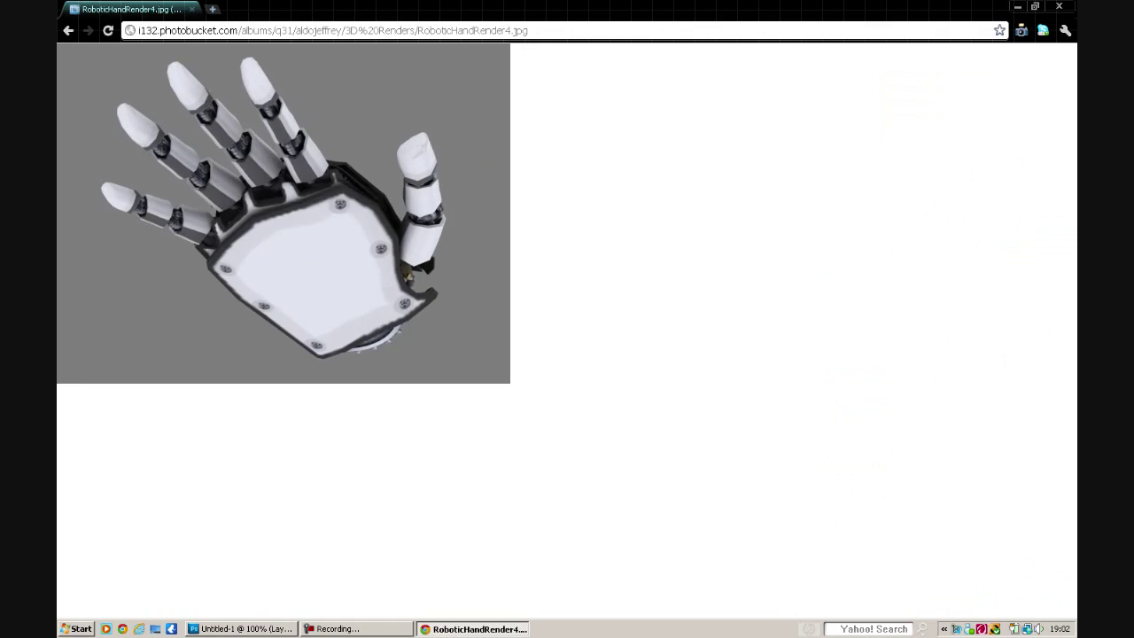
pyautogui.hotkey('ctrl', 't')
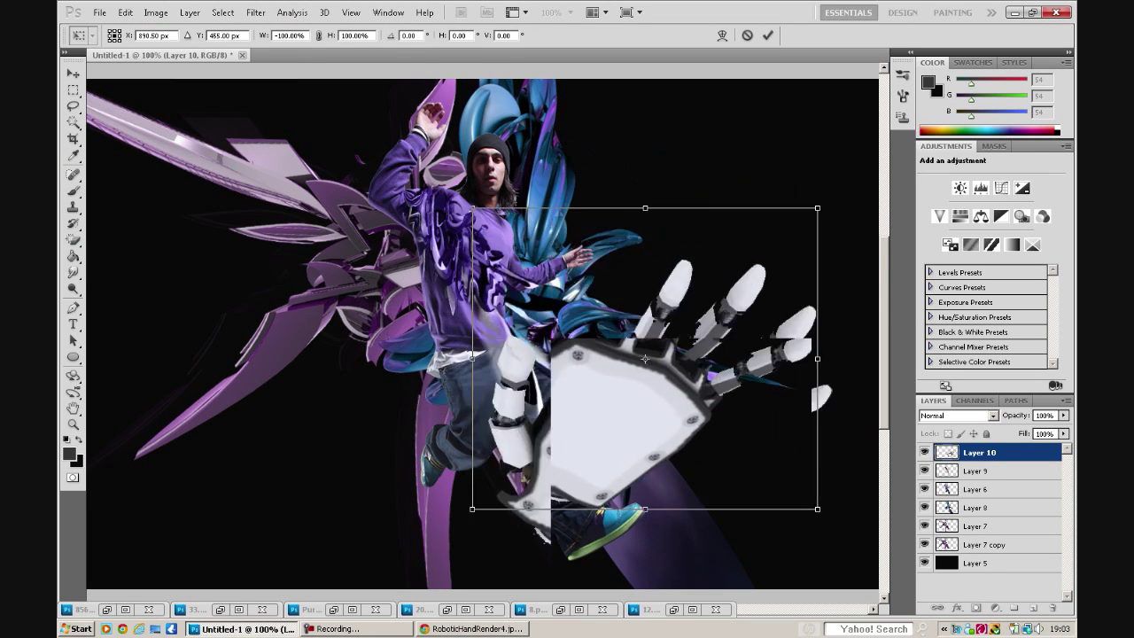
# Finish the robot hand transform and open a red-and-white C4D render instead of render 25.
pyautogui.press('Return')
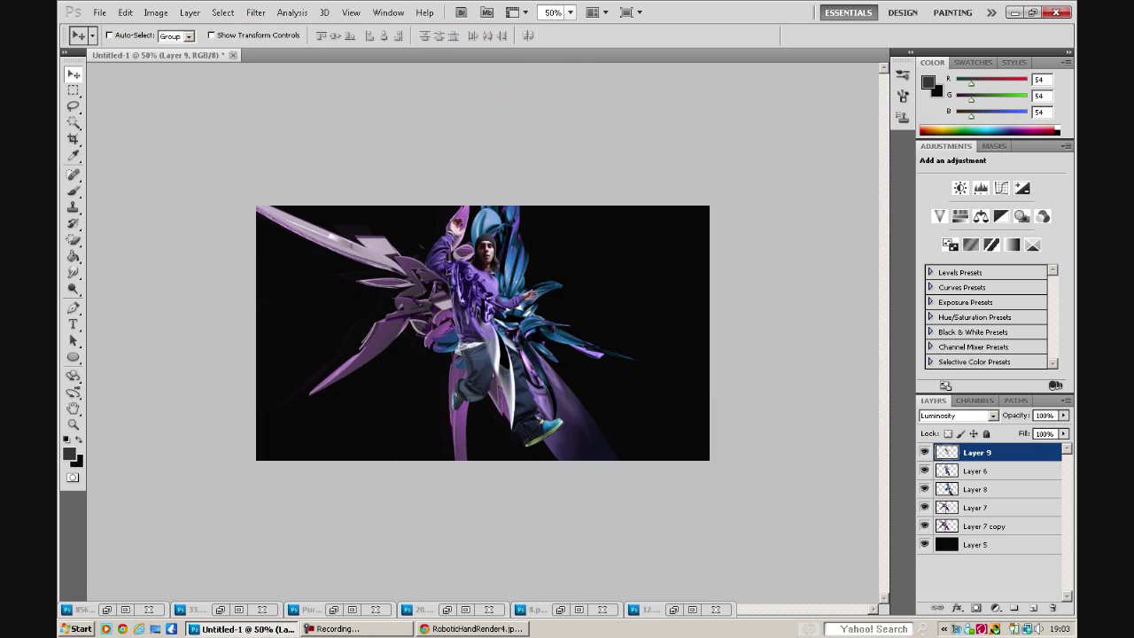
pyautogui.hotkey('alt', ']')
pyautogui.hotkey('ctrl', 'o')
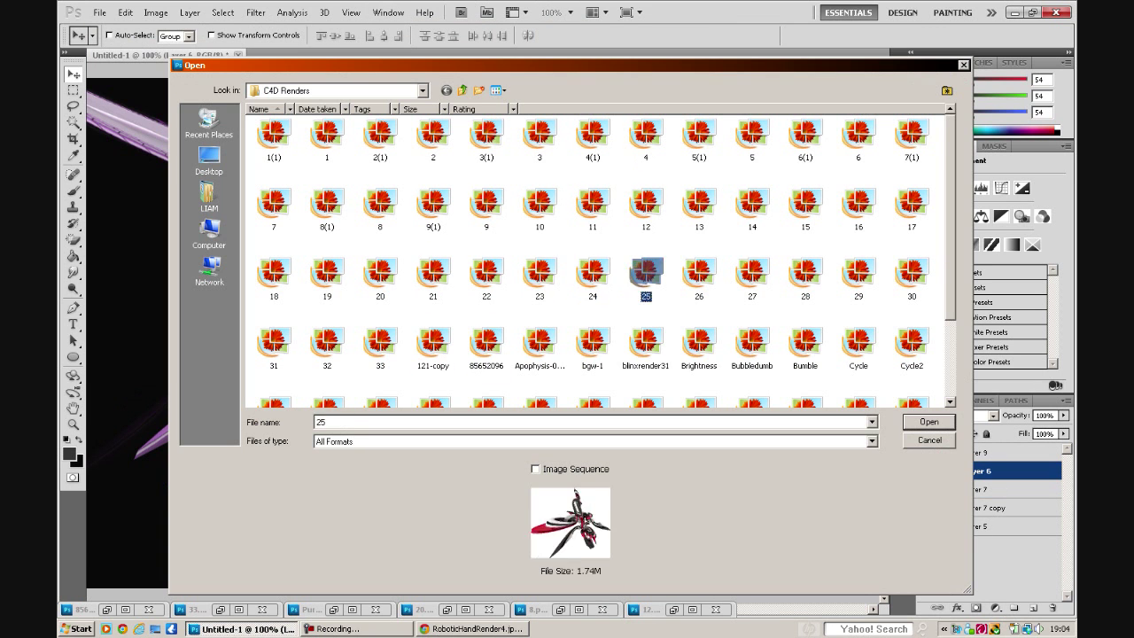
pyautogui.press('Return')
pyautogui.hotkey('ctrl', 'w')
pyautogui.press('n')
pyautogui.hotkey('ctrl', 'o')
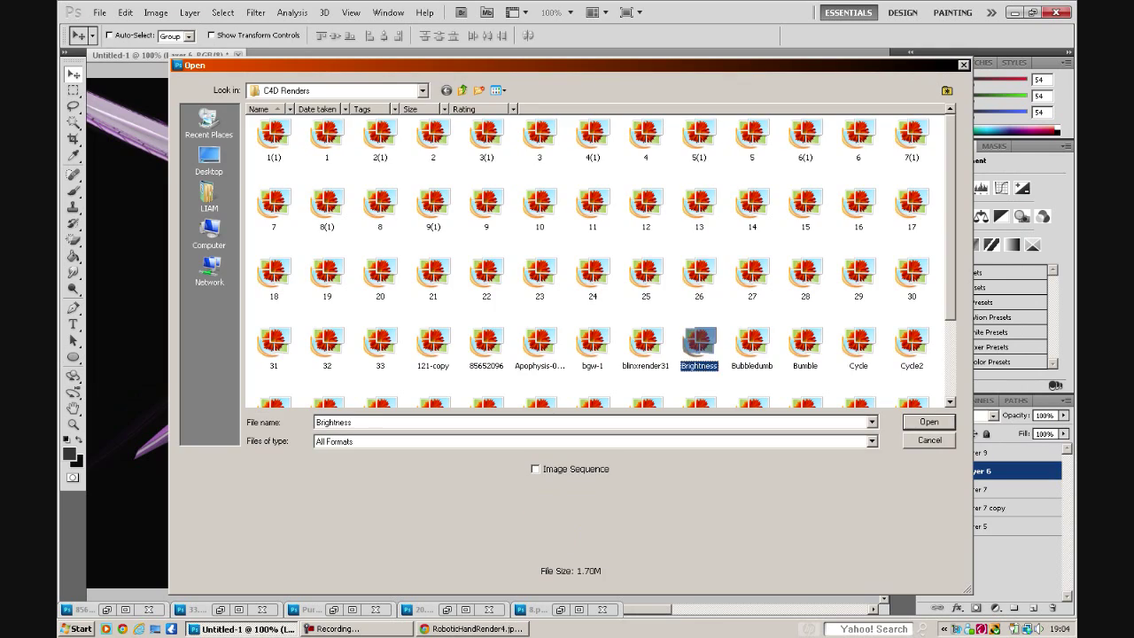
pyautogui.press('Return')
# Paste the red-and-white render into the artwork and move it to the dancer's right.
pyautogui.hotkey('ctrl', 'a')
pyautogui.hotkey('ctrl', 'c')
pyautogui.hotkey('ctrl', 'w')
pyautogui.hotkey('ctrl', 'v')
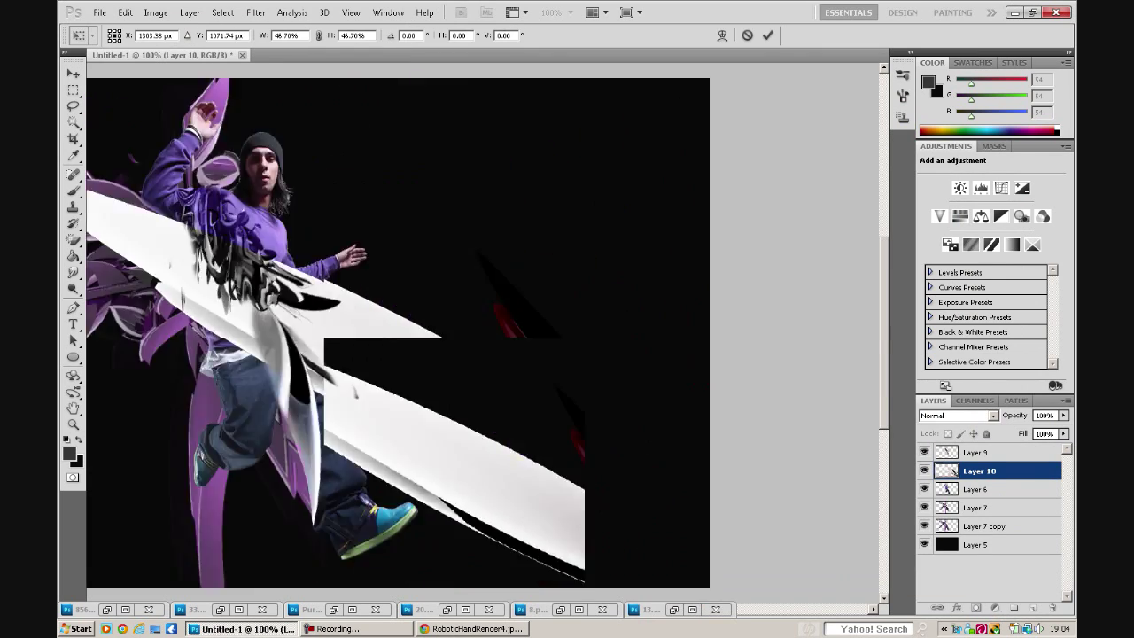
pyautogui.hotkey('ctrl', 't')
pyautogui.moveTo(109, 341); pyautogui.dragTo(664, 325)
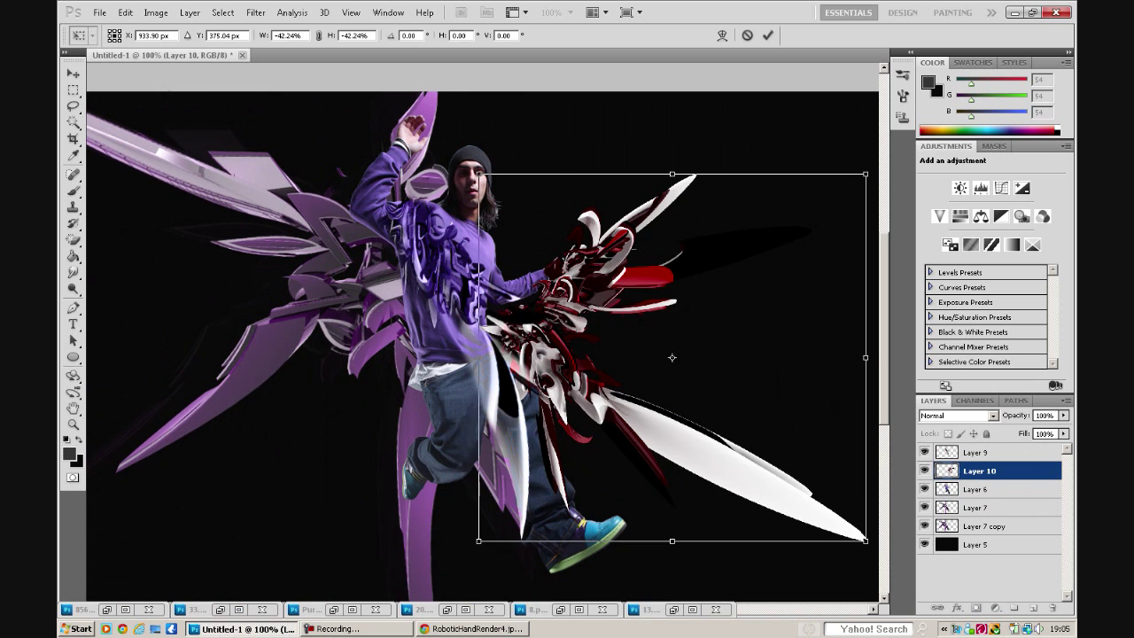
pyautogui.press('Return')
# Hide the purple sweater shapes and lower the render's opacity to 45%.
pyautogui.click(923, 452)
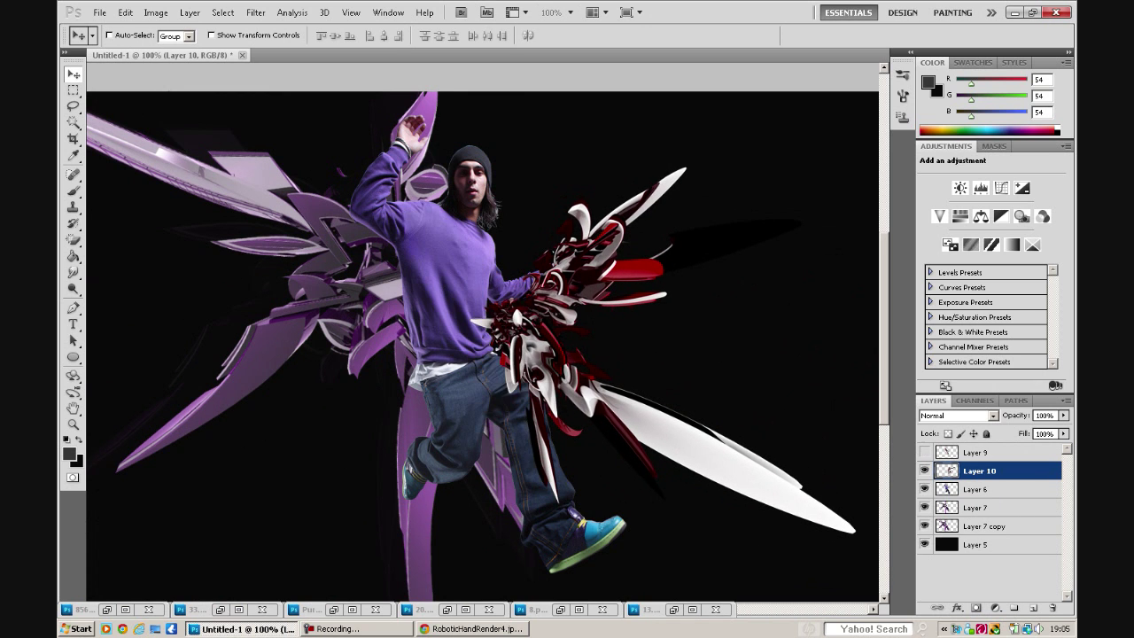
pyautogui.moveTo(1063, 414); pyautogui.dragTo(1023, 428)
pyautogui.press('p')
pyautogui.hotkey('ctrl', '+')
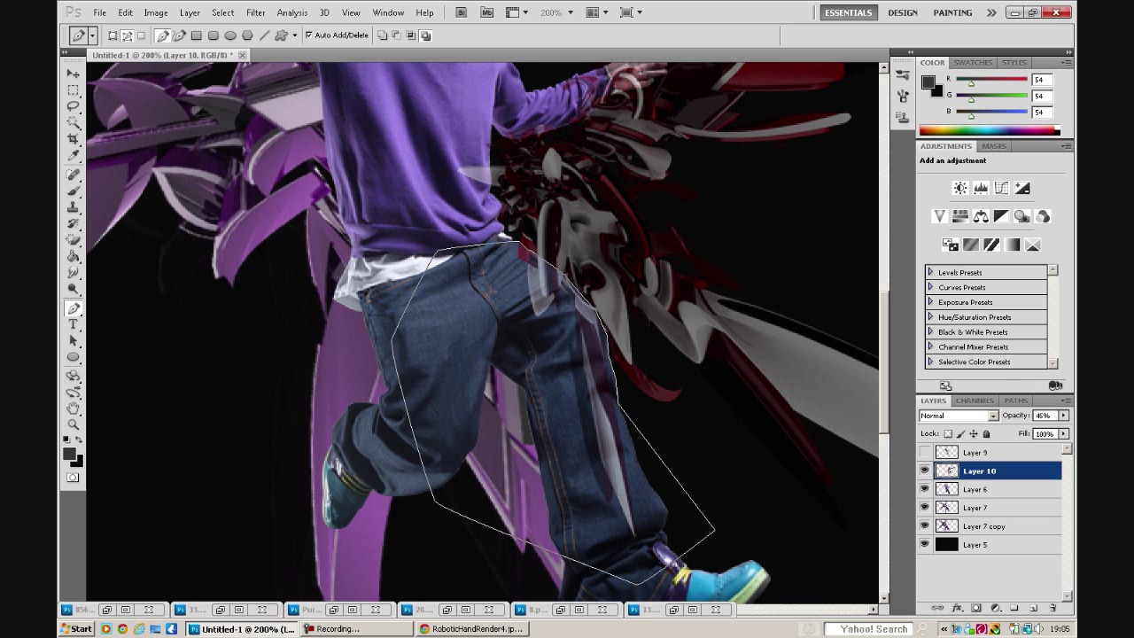
# Set the red-and-white render to Lighten at 100% opacity after testing 59% and Hard Light.
pyautogui.scroll(3, 483, 332)
pyautogui.scroll(2, 483, 332)
pyautogui.scroll(2, 483, 332)
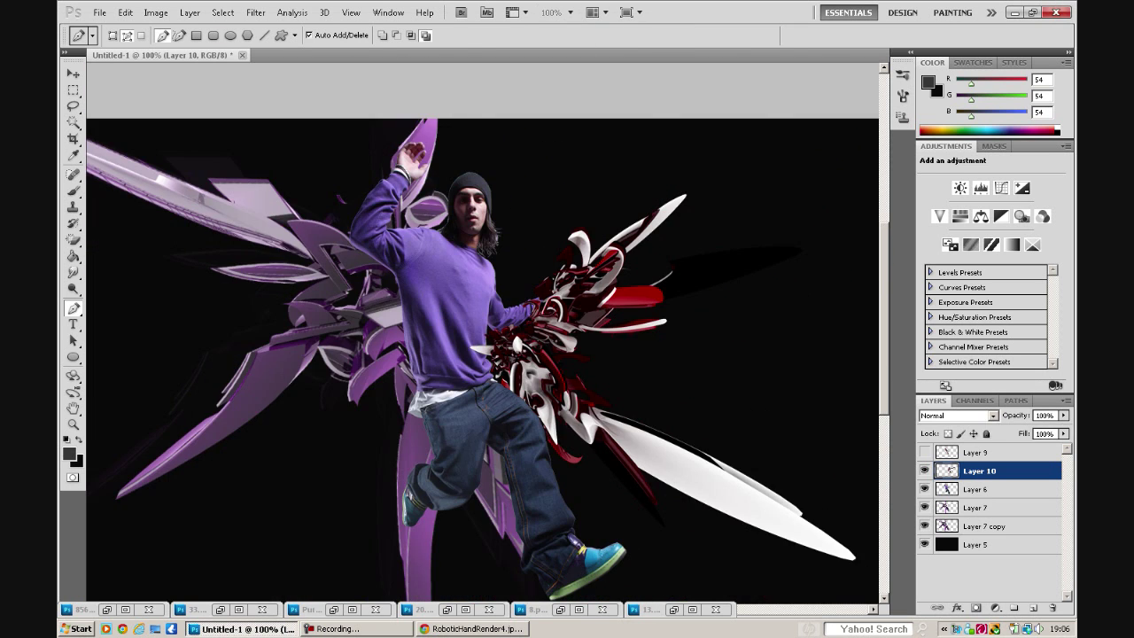
pyautogui.hotkey('ctrl', '+')
pyautogui.press('5')
pyautogui.press('9')
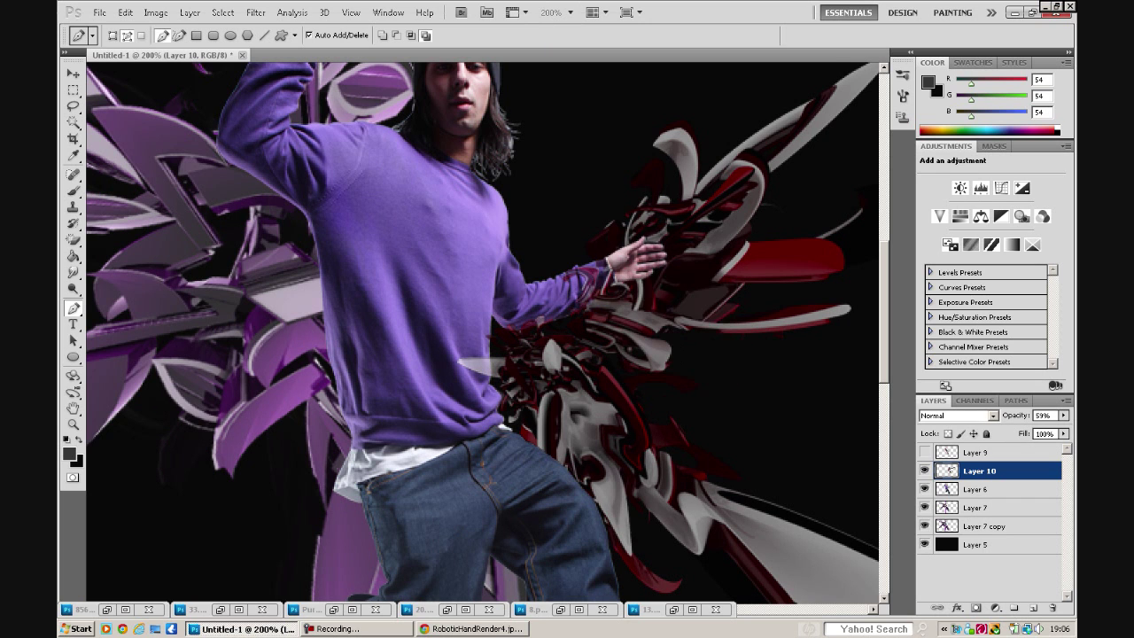
pyautogui.press('0')
pyautogui.press('Down')
pyautogui.press('Down')
pyautogui.press('Down')
pyautogui.press('Down')
pyautogui.press('Down')
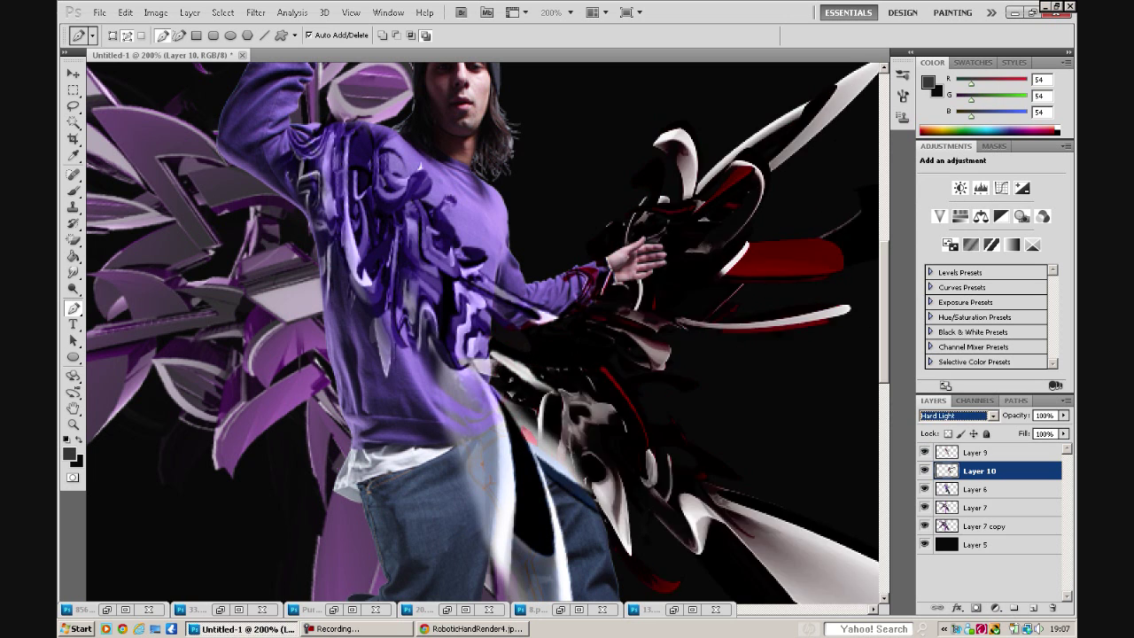
pyautogui.press('Up')
pyautogui.press('Up')
pyautogui.press('Up')
pyautogui.press('Up')
pyautogui.press('Up')
pyautogui.press('Up')
pyautogui.press('Up')
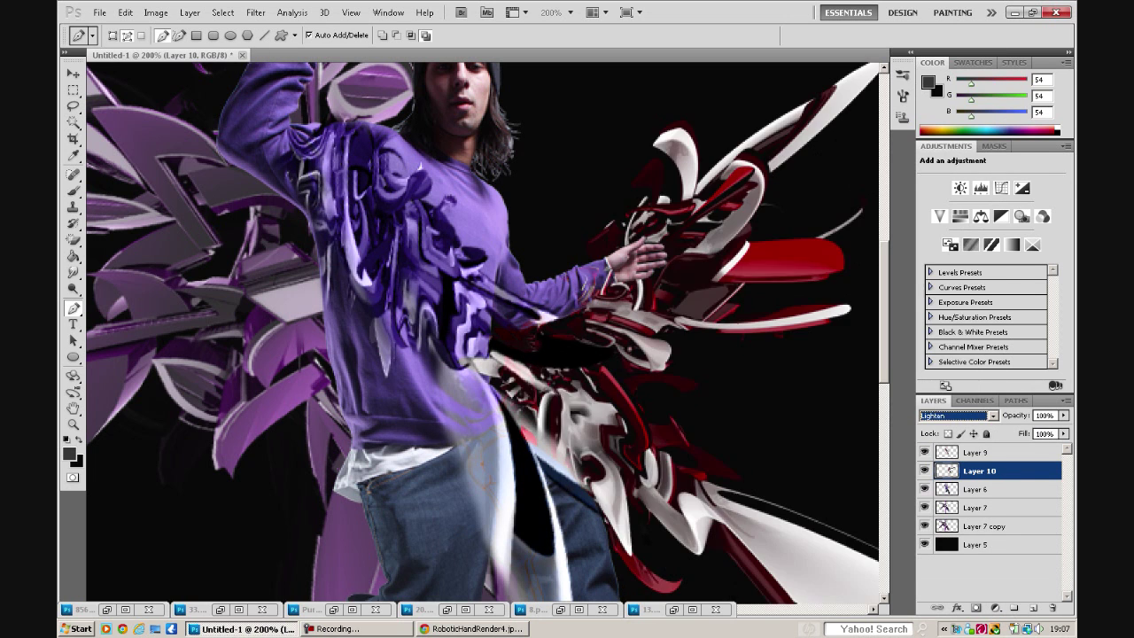
pyautogui.click(557, 41)
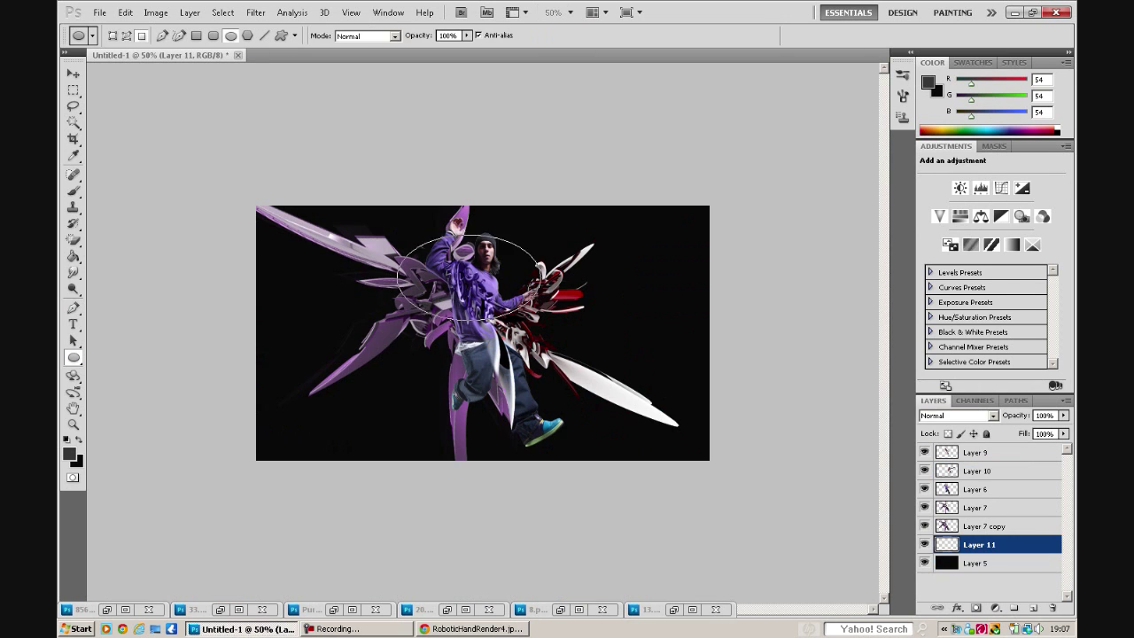
# Fill the oval with grey and blur it into a soft glow behind the dancer.
pyautogui.hotkey('alt', 'BackSpace')
pyautogui.hotkey('ctrl', 'd')
pyautogui.press('v')
pyautogui.hotkey('ctrl', '1')
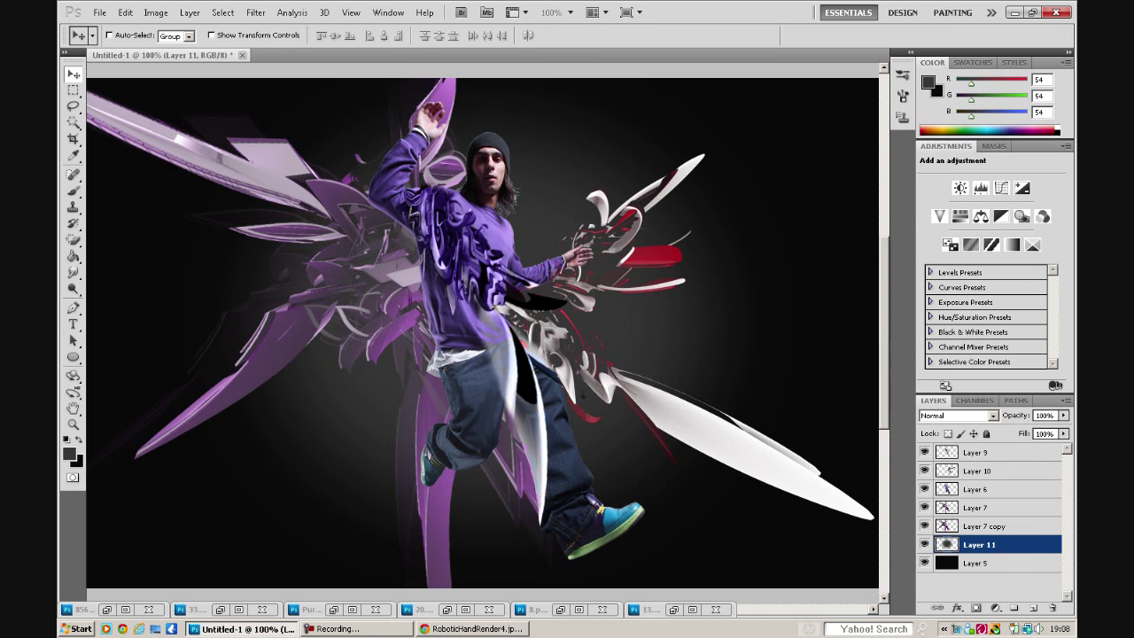
# Hide the duplicate purple shapes layer and set the red render back to Hard Light.
pyautogui.click(974, 506)
pyautogui.click(923, 525)
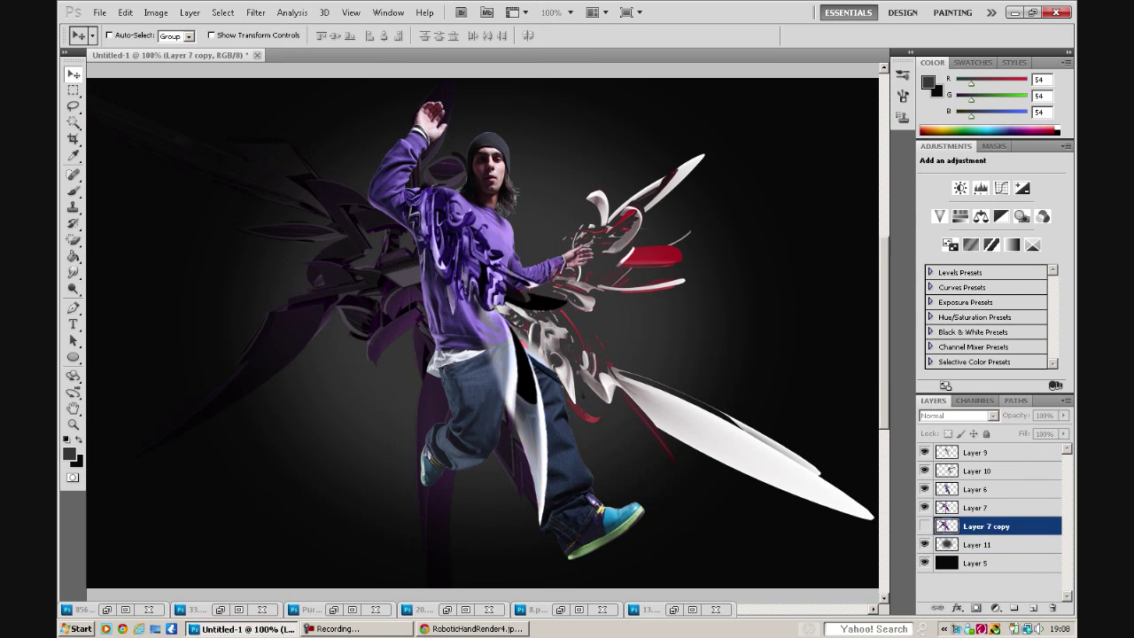
pyautogui.press('h')
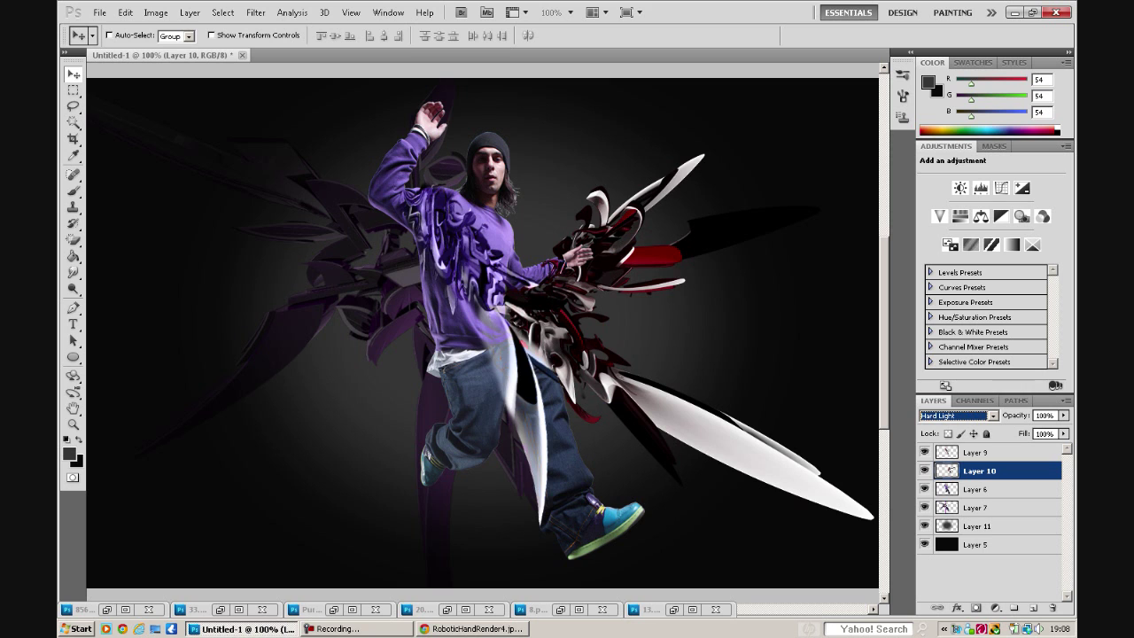
pyautogui.click(559, 53)
pyautogui.hscroll(5, 483, 332)
# Paint out the tip of the right-hand white blade.
pyautogui.press('b')
pyautogui.moveTo(673, 460); pyautogui.dragTo(655, 447)
pyautogui.hscroll(-5, 483, 332)
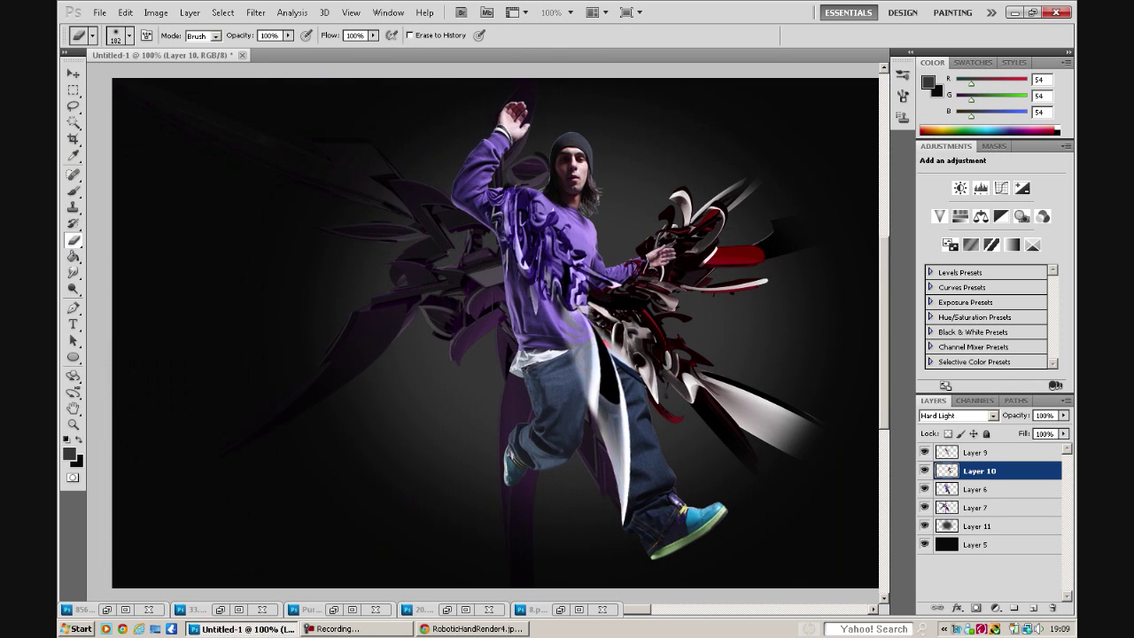
pyautogui.click(974, 506)
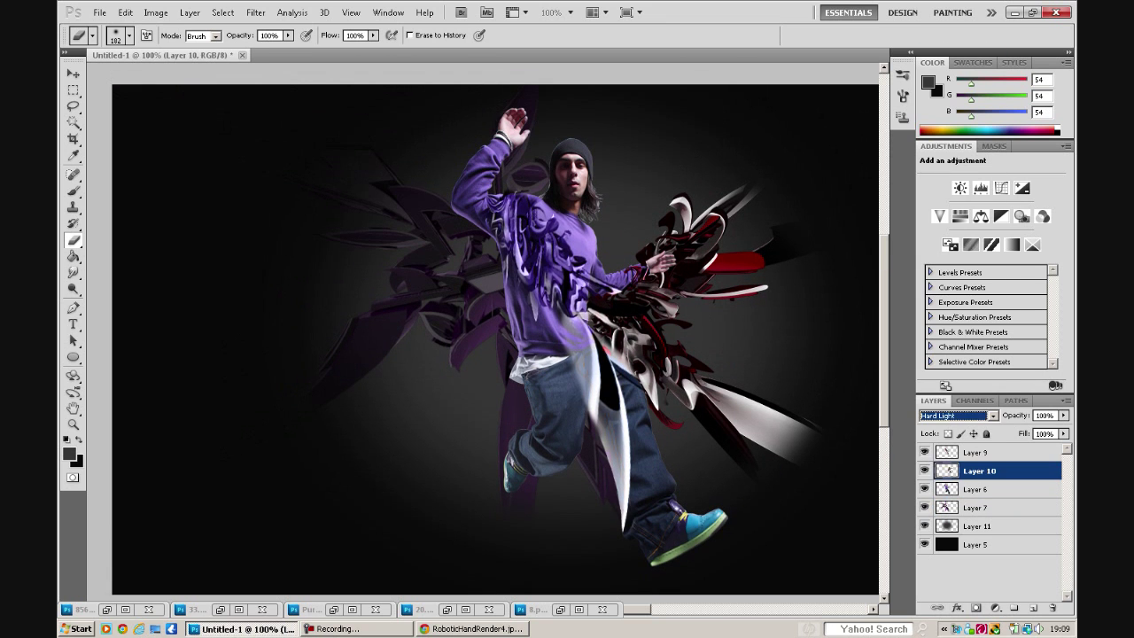
# Set the sweater graffiti to Color Dodge and merge in a clipped Hue/Saturation shift of -64.
pyautogui.press('c')
pyautogui.press('c')
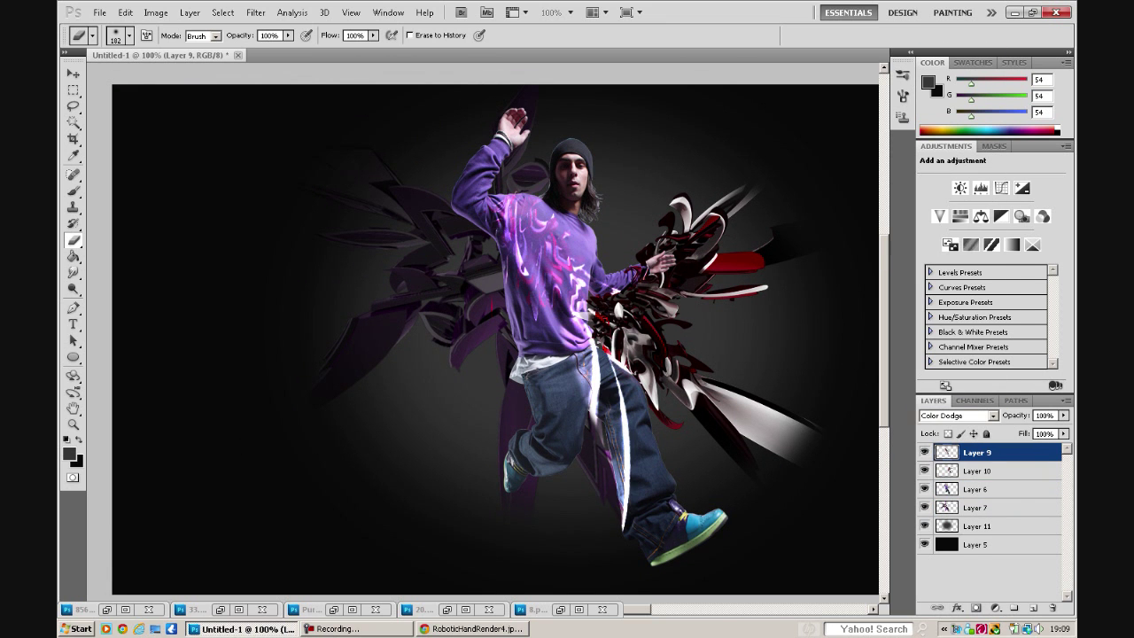
pyautogui.rightClick(975, 452)
pyautogui.click(983, 299)
pyautogui.click(959, 216)
pyautogui.moveTo(991, 223); pyautogui.dragTo(955, 223)
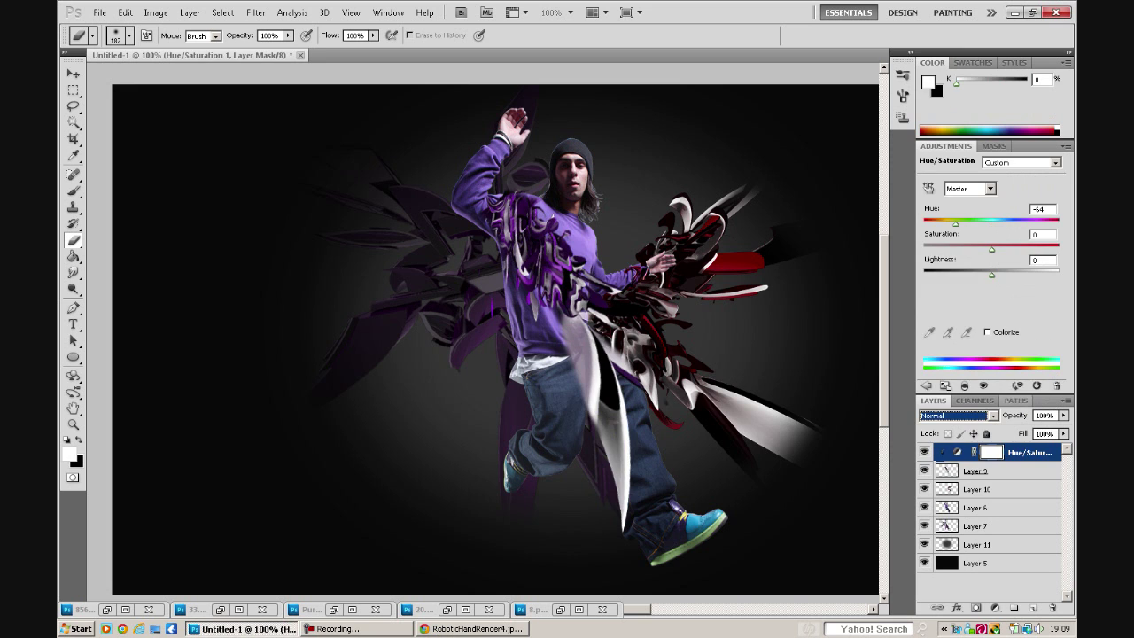
pyautogui.hotkey('ctrl', 'e')
# Turn a pen path around the face and chest into a selection, then select Layer 6.
pyautogui.hotkey('ctrl', '-')
pyautogui.hotkey('ctrl', '+')
pyautogui.hotkey('ctrl', '+')
pyautogui.hotkey('ctrl', '+')
pyautogui.click(129, 36)
pyautogui.press('Escape')
pyautogui.hotkey('ctrl', '-')
pyautogui.hotkey('ctrl', '+')
pyautogui.press('p')
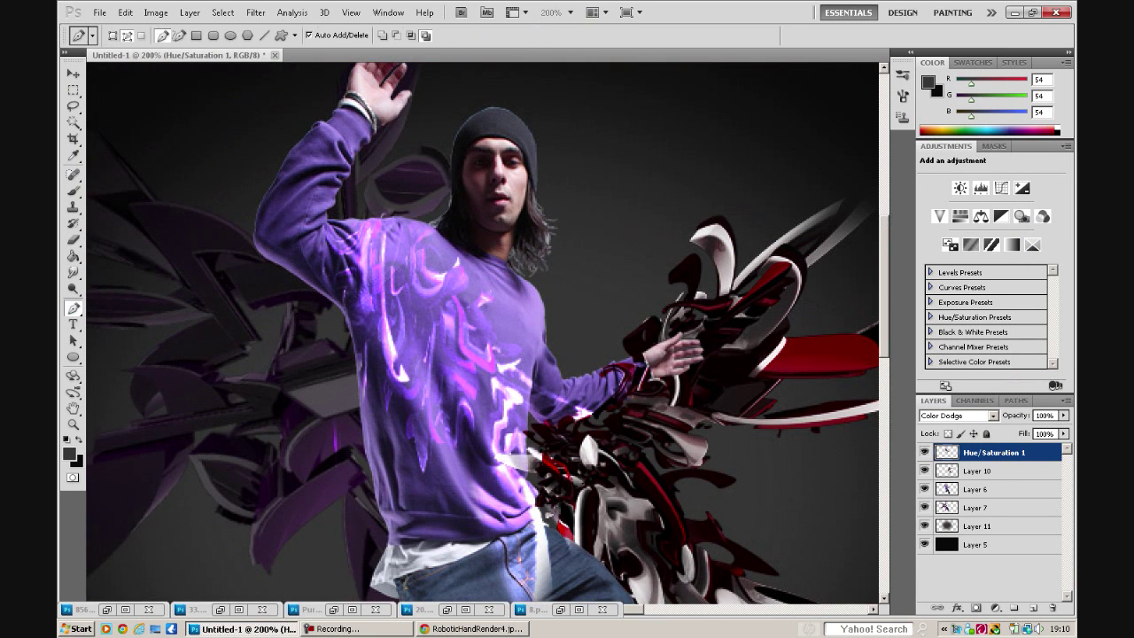
pyautogui.press('Escape')
pyautogui.press('v')
pyautogui.hotkey('ctrl', '-')
pyautogui.hotkey('ctrl', '-')
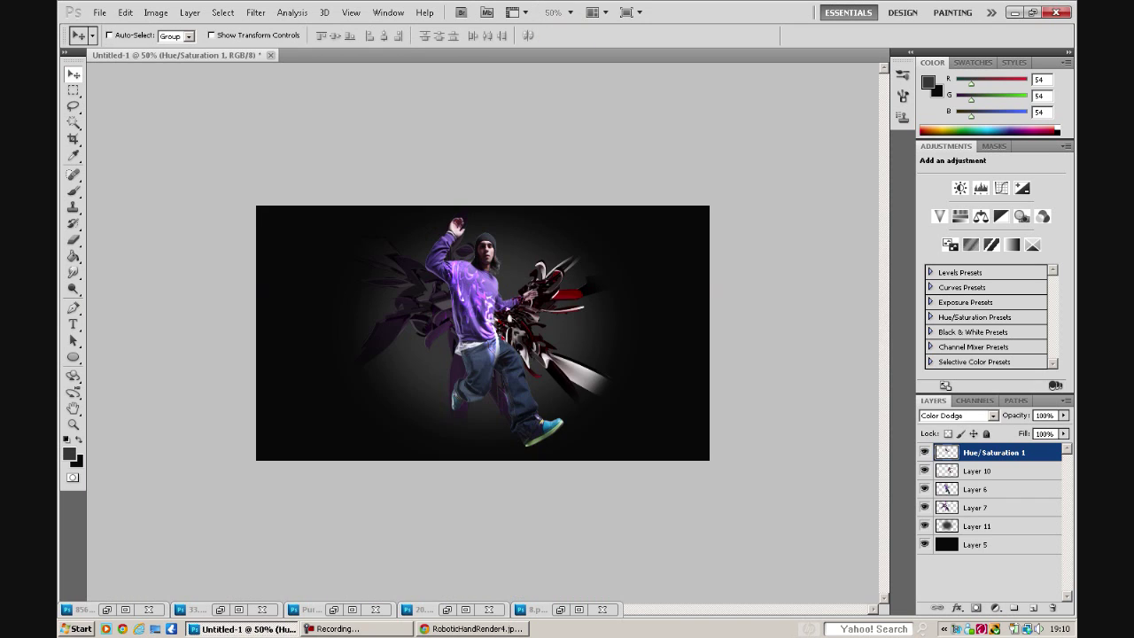
pyautogui.click(558, 53)
pyautogui.click(975, 489)
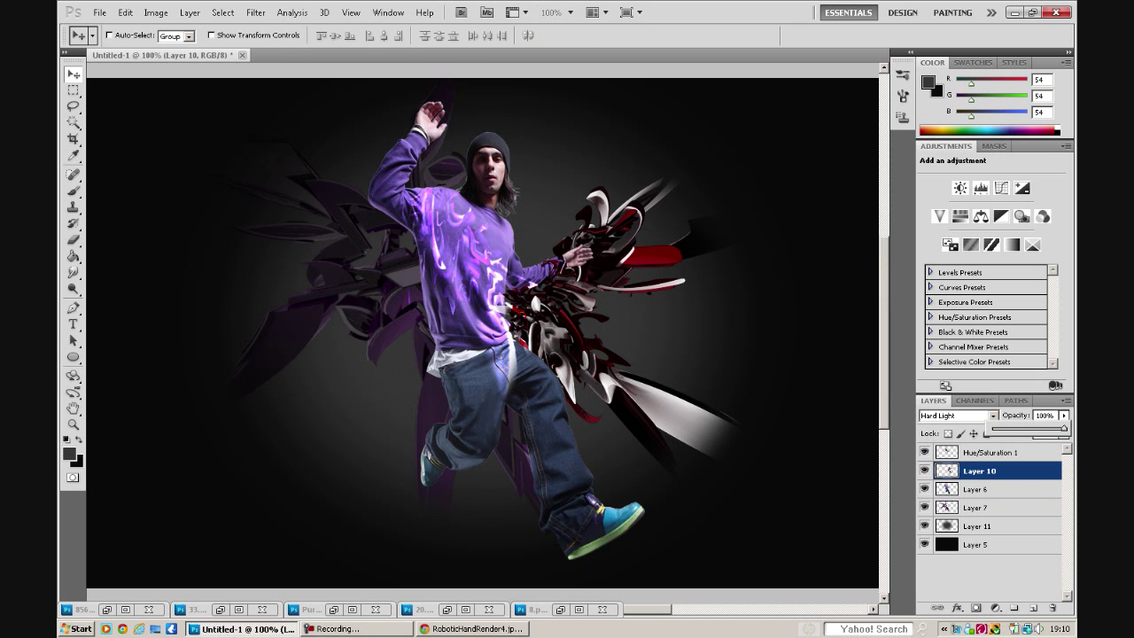
# Search Google Images for 'desert' and open the full-size desert wallpaper.
pyautogui.hotkey('ctrl', '-')
pyautogui.hotkey('alt', 'Tab')
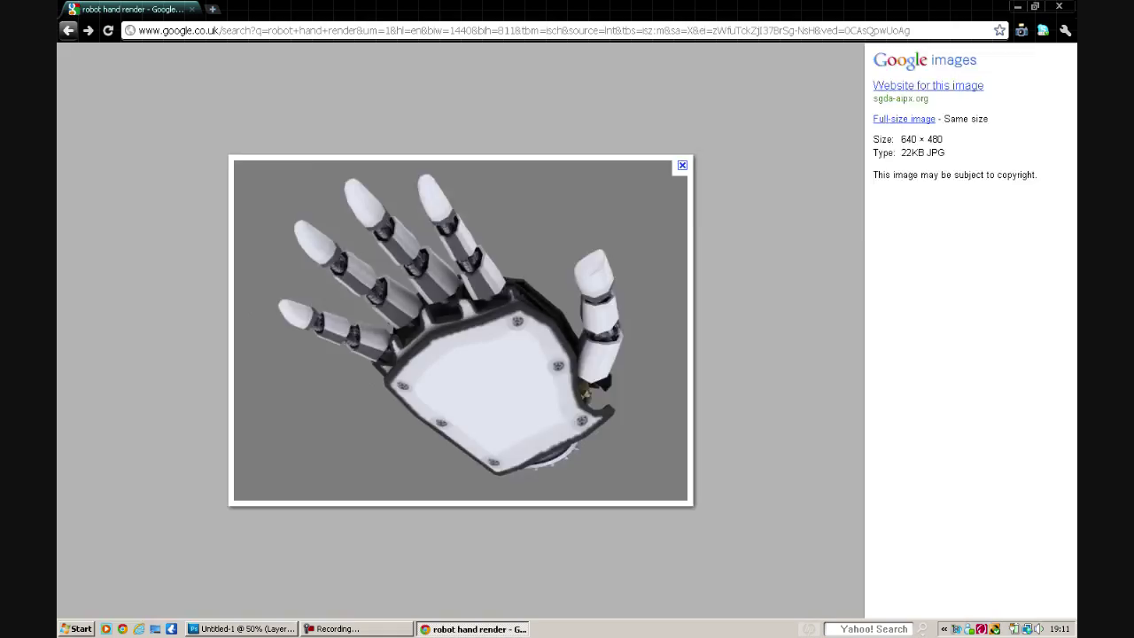
pyautogui.write('desert')
pyautogui.press('Return')
pyautogui.scroll(-5, 846, 230)
pyautogui.scroll(-5, 753, 310)
pyautogui.scroll(-5, 664, 381)
pyautogui.scroll(-4, 566, 461)
pyautogui.scroll(5, 567, 461)
pyautogui.scroll(5, 797, 265)
pyautogui.click(848, 217)
# Paste the desert photo into Photoshop, scale it over the canvas, and place it above Layer 5.
pyautogui.hotkey('alt', 'Tab')
pyautogui.hotkey('ctrl', 'v')
pyautogui.hotkey('ctrl', 't')
pyautogui.moveTo(873, 600); pyautogui.dragTo(708, 461)
pyautogui.moveTo(233, 200); pyautogui.dragTo(255, 206)
pyautogui.press('Return')
pyautogui.hotkey('ctrl', '[')
pyautogui.hotkey('ctrl', '[')
pyautogui.hotkey('ctrl', '[')
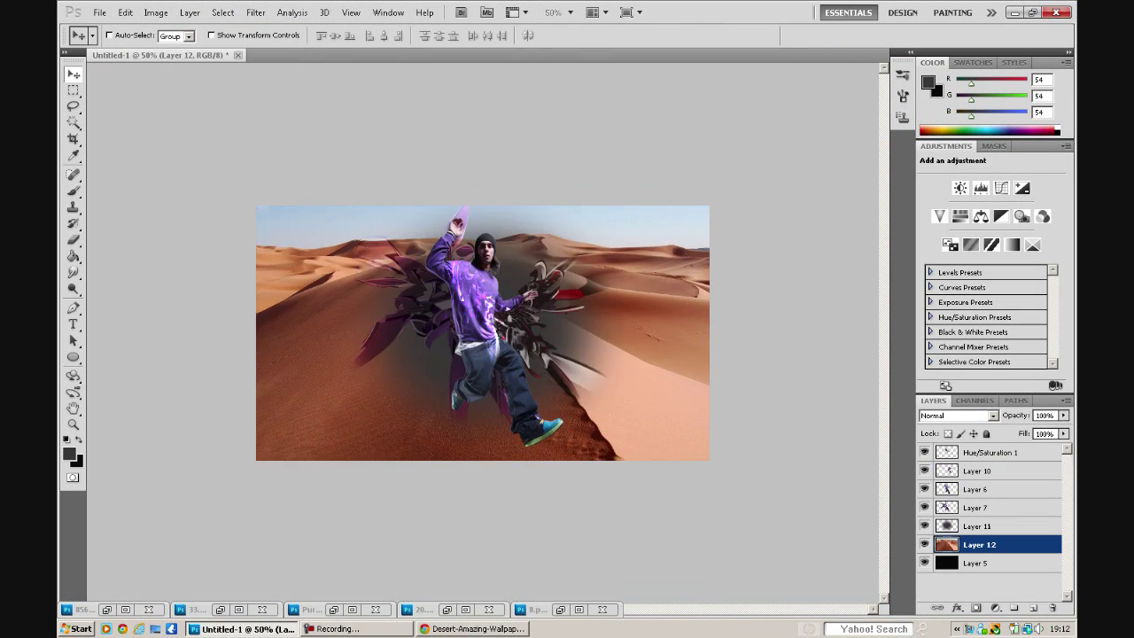
# Try Linear Light and Linear Dodge (Add) on the desert layer, hide it, and add an empty layer.
pyautogui.click(957, 414)
pyautogui.press('Up')
pyautogui.press('Up')
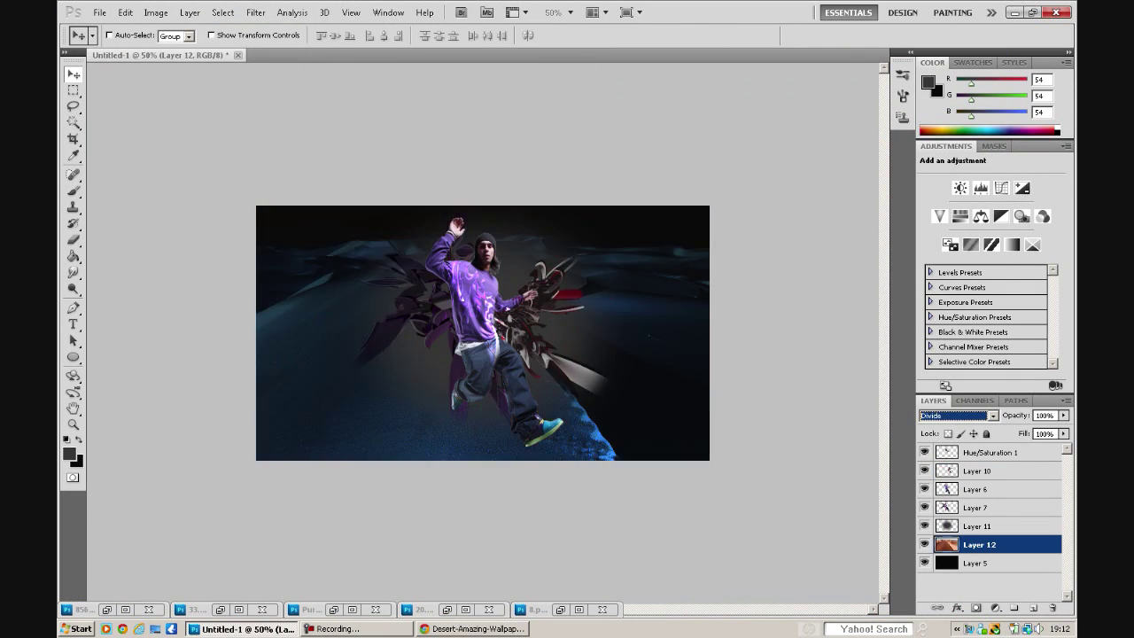
pyautogui.press('Up')
pyautogui.press('Up')
pyautogui.press('Up')
pyautogui.press('Up')
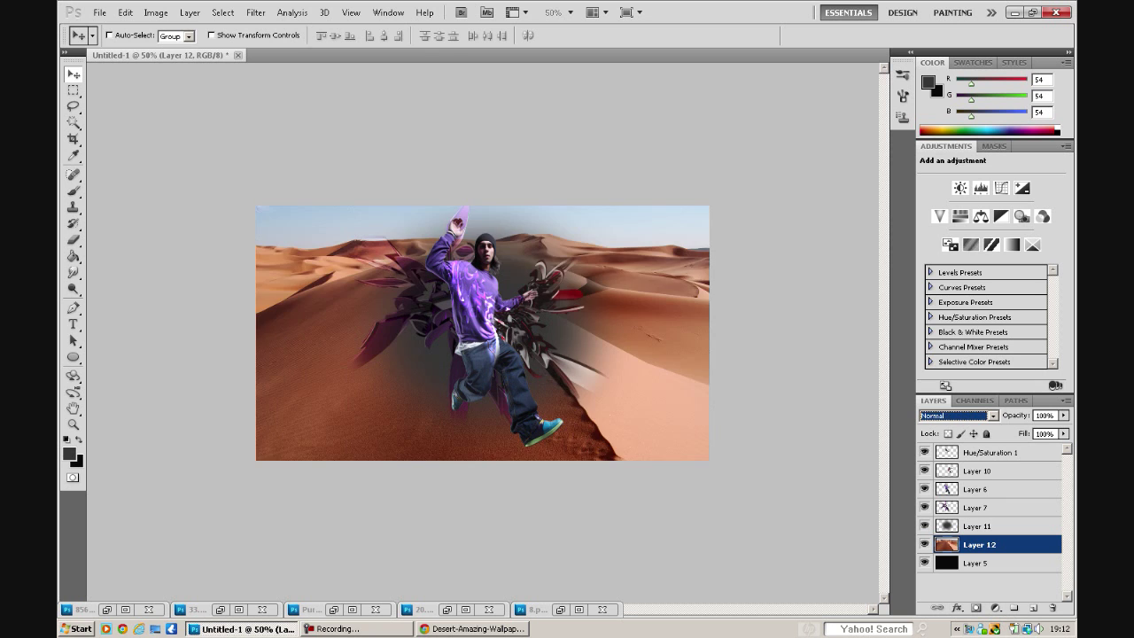
pyautogui.click(979, 525)
pyautogui.click(924, 544)
pyautogui.press('b')
pyautogui.click(129, 35)
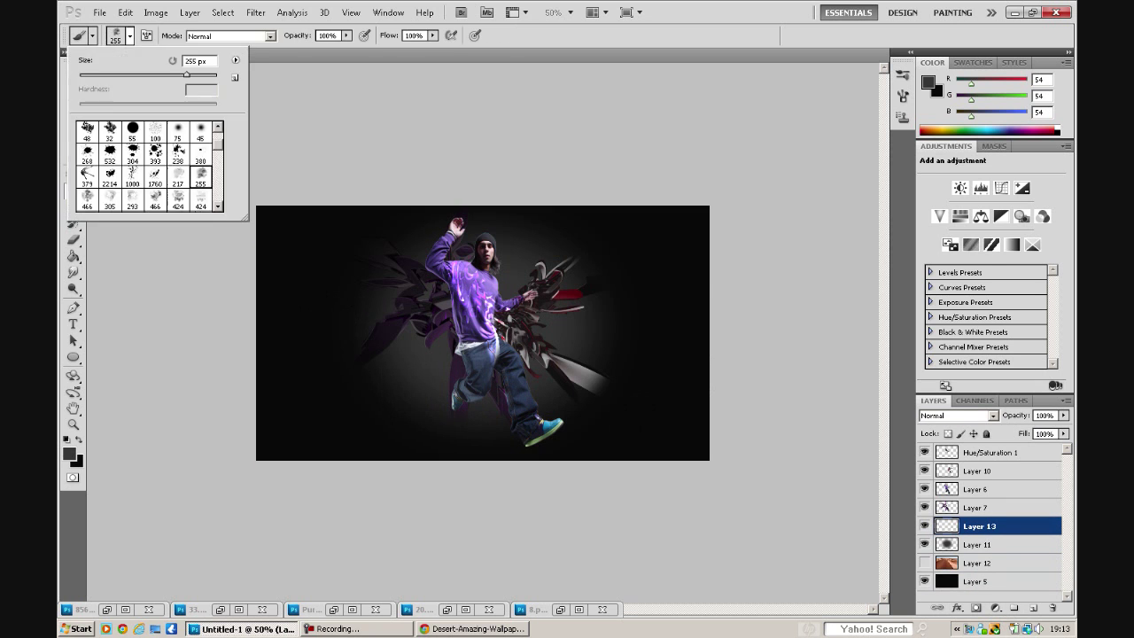
# Paint test red brush strokes on the canvas's left side, then undo them.
pyautogui.click(921, 130)
pyautogui.moveTo(292, 239); pyautogui.dragTo(327, 319)
pyautogui.hotkey('ctrl', 'z')
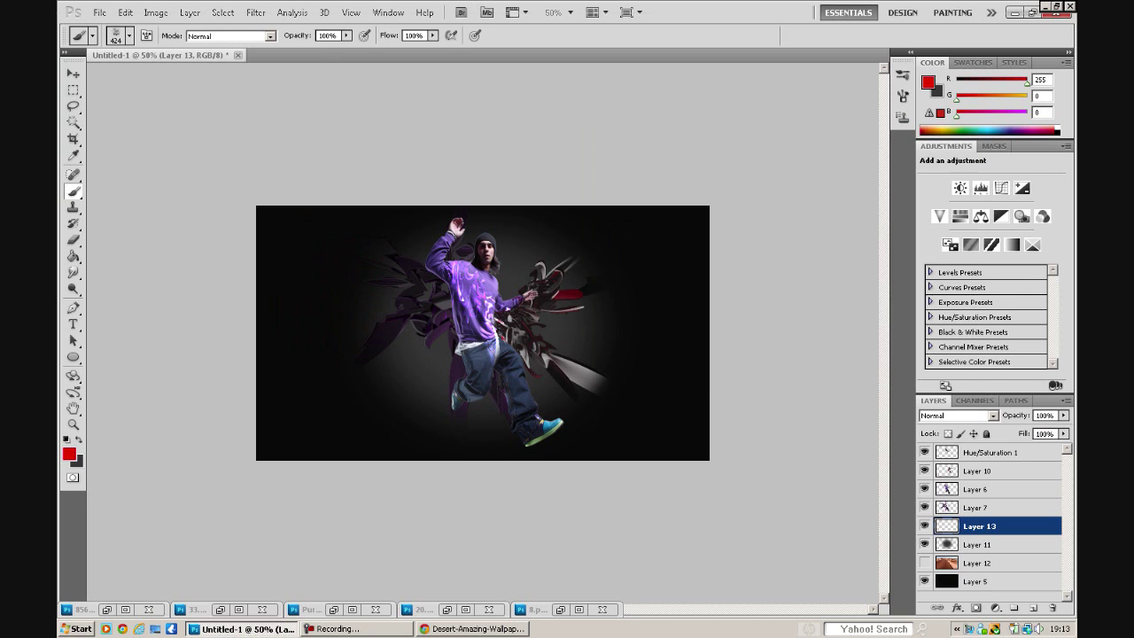
# Add a second Hue/Saturation adjustment with Hue set to -62 to tint the shapes purple.
pyautogui.click(960, 216)
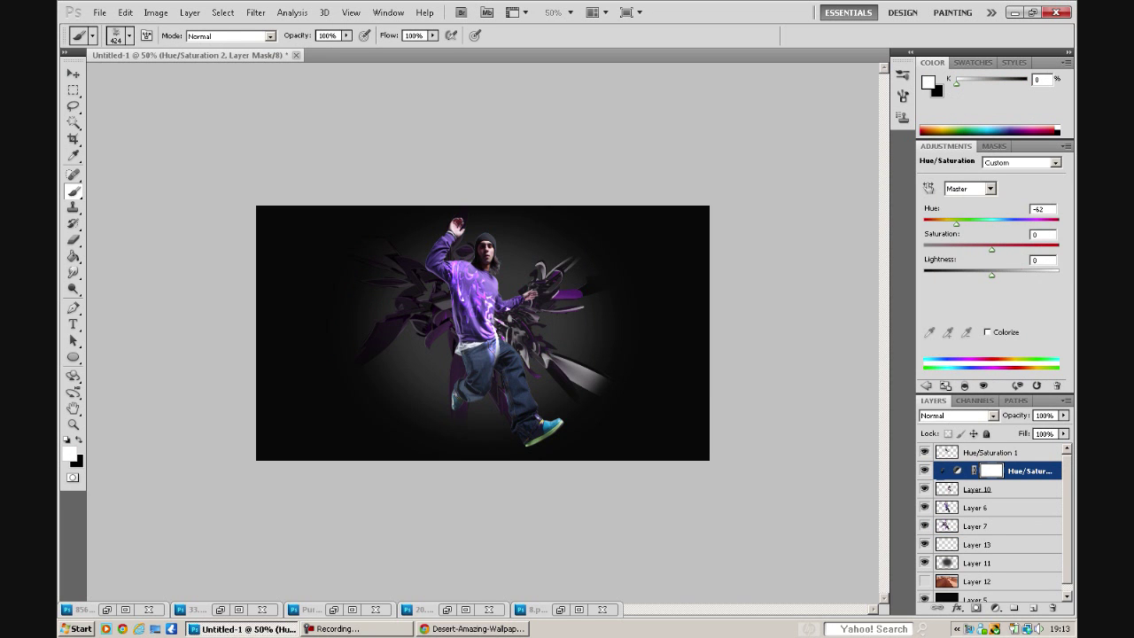
pyautogui.click(945, 386)
pyautogui.click(1063, 416)
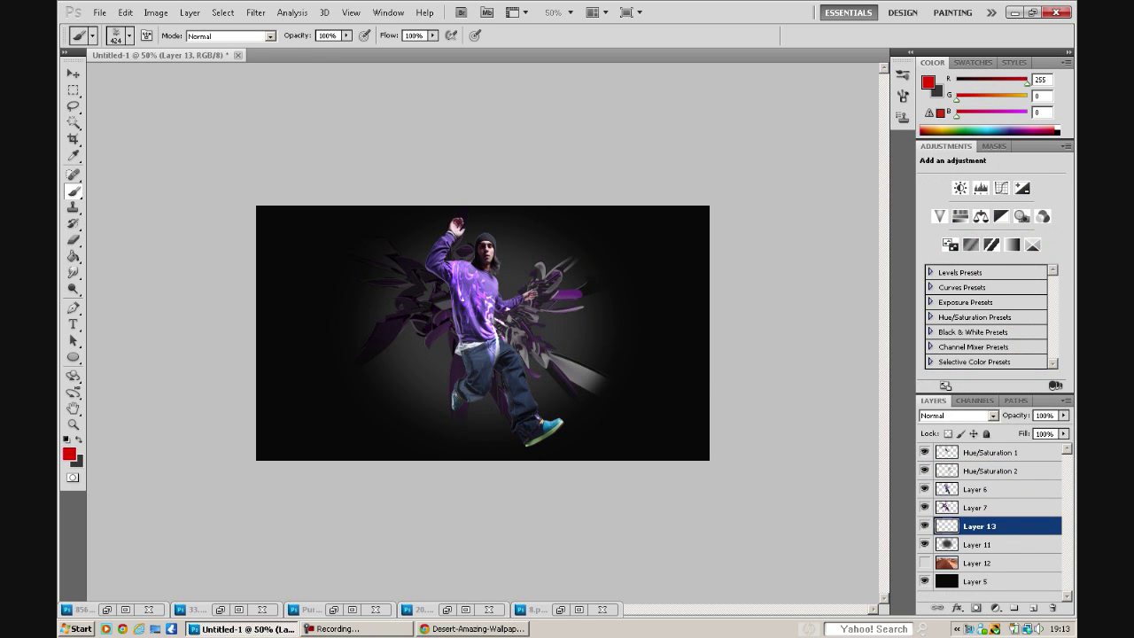
pyautogui.click(69, 454)
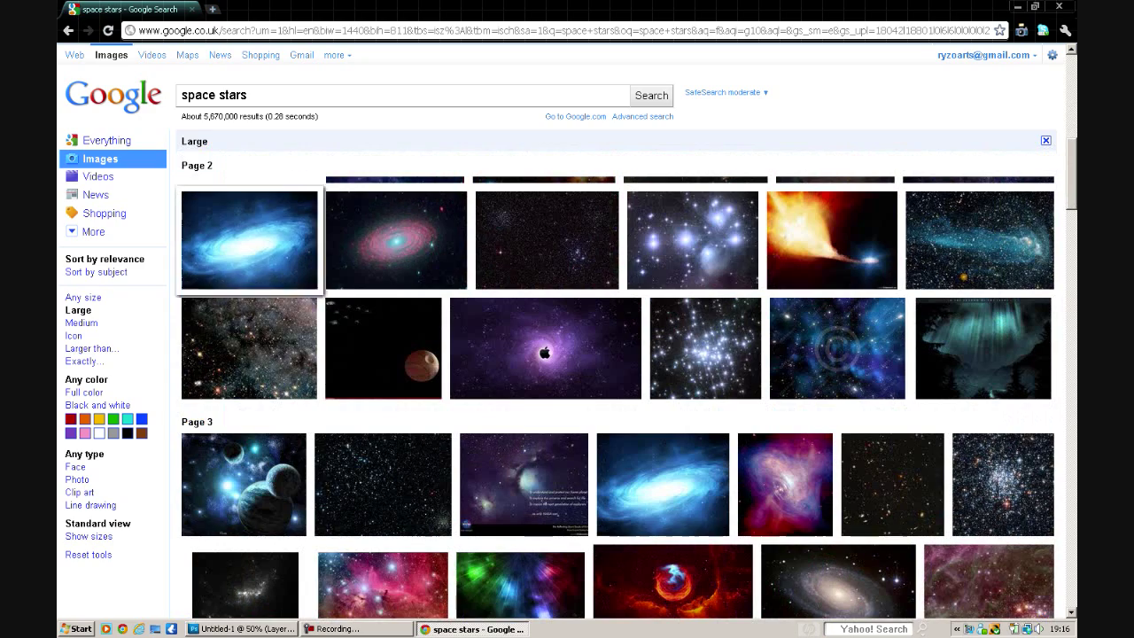
# Open the first blue galaxy thumbnail from the 'space stars' results at full size.
pyautogui.click(248, 239)
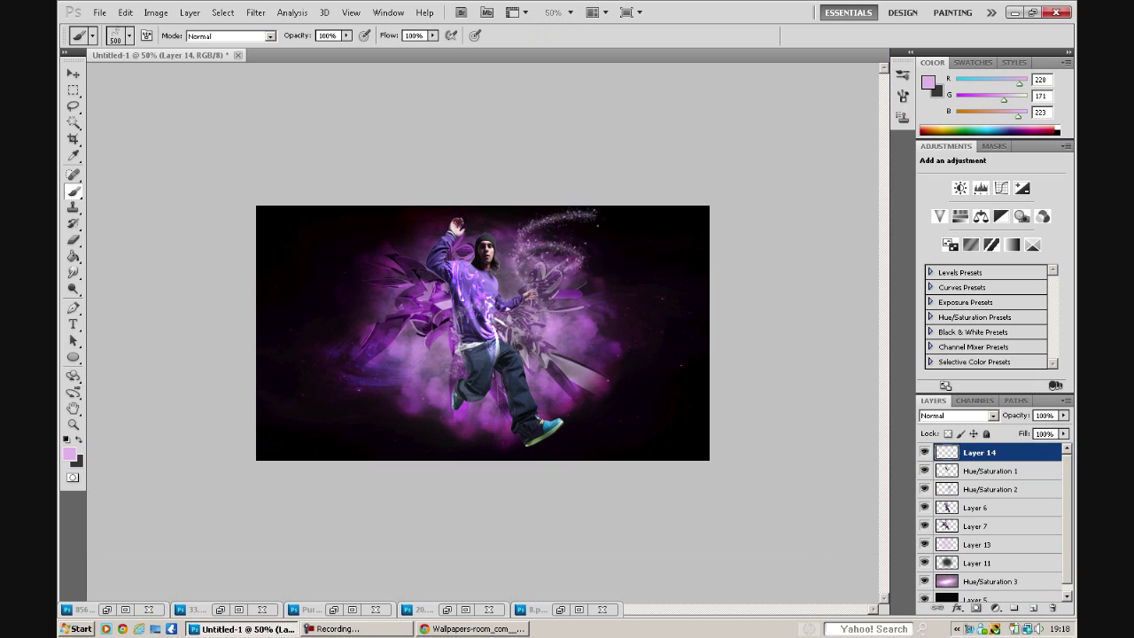
# Add a new layer above Layer 13 and resize and position the element with Free Transform.
pyautogui.click(570, 12)
pyautogui.click(556, 47)
pyautogui.click(976, 525)
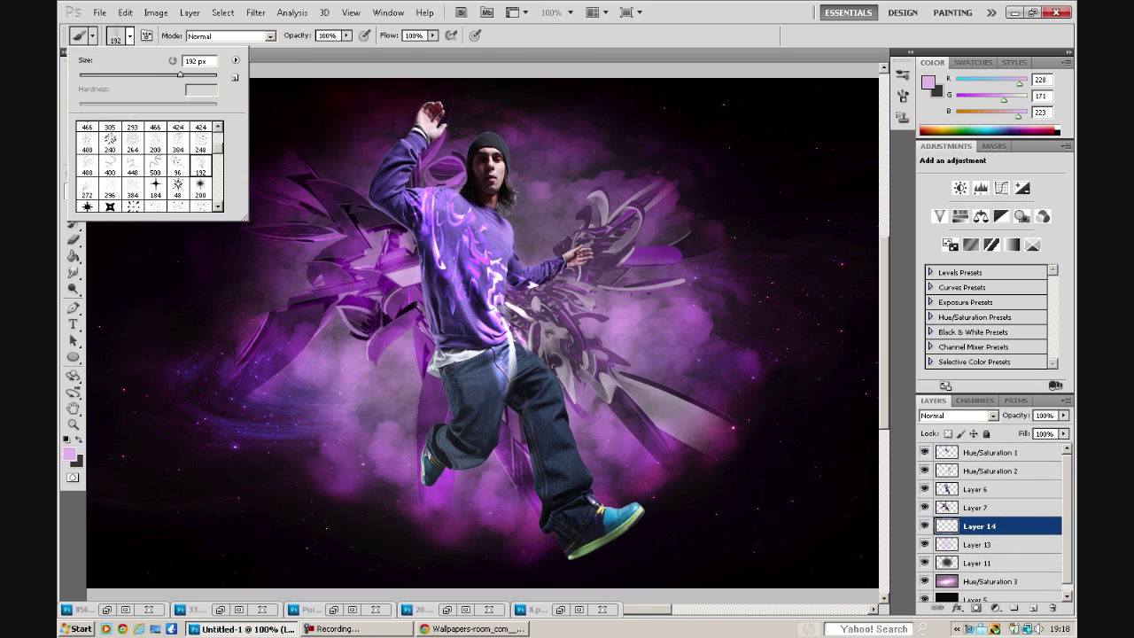
pyautogui.hotkey('ctrl', 't')
pyautogui.moveTo(771, 487); pyautogui.dragTo(459, 284)
pyautogui.press('Return')
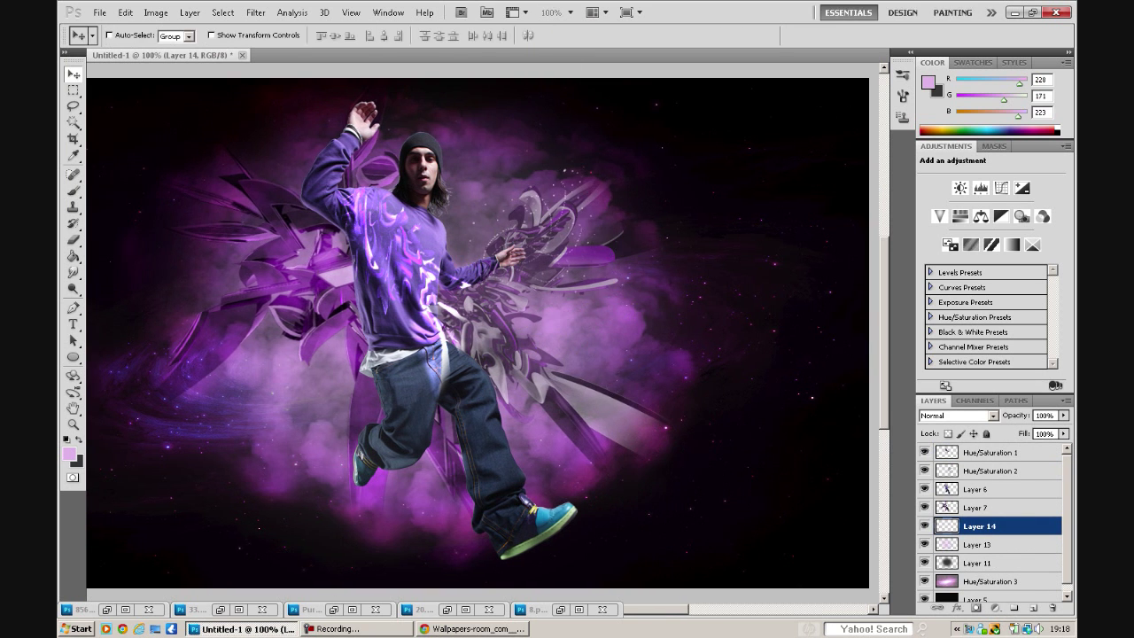
# Pick a magenta 384 px swirl brush and move Layer 14 below Layer 11.
pyautogui.hotkey('ctrl', ']')
pyautogui.hotkey('ctrl', ']')
pyautogui.press('b')
pyautogui.click(128, 35)
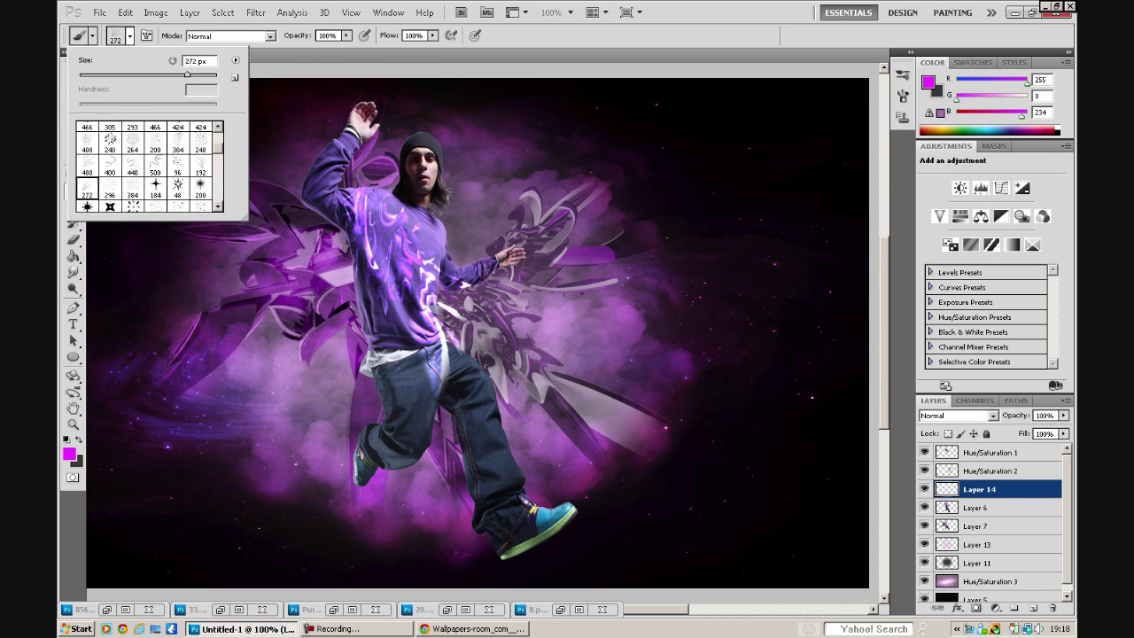
pyautogui.hotkey('ctrl', '-')
pyautogui.hotkey('ctrl', '[')
pyautogui.hotkey('ctrl', '[')
pyautogui.hotkey('ctrl', '[')
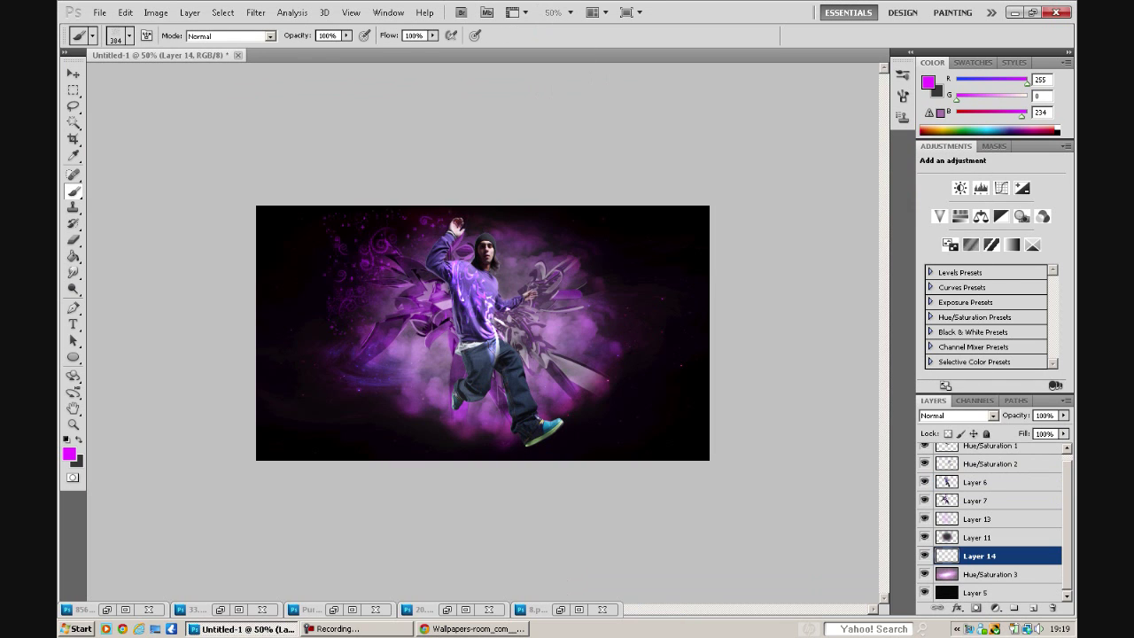
pyautogui.hotkey('ctrl', '+')
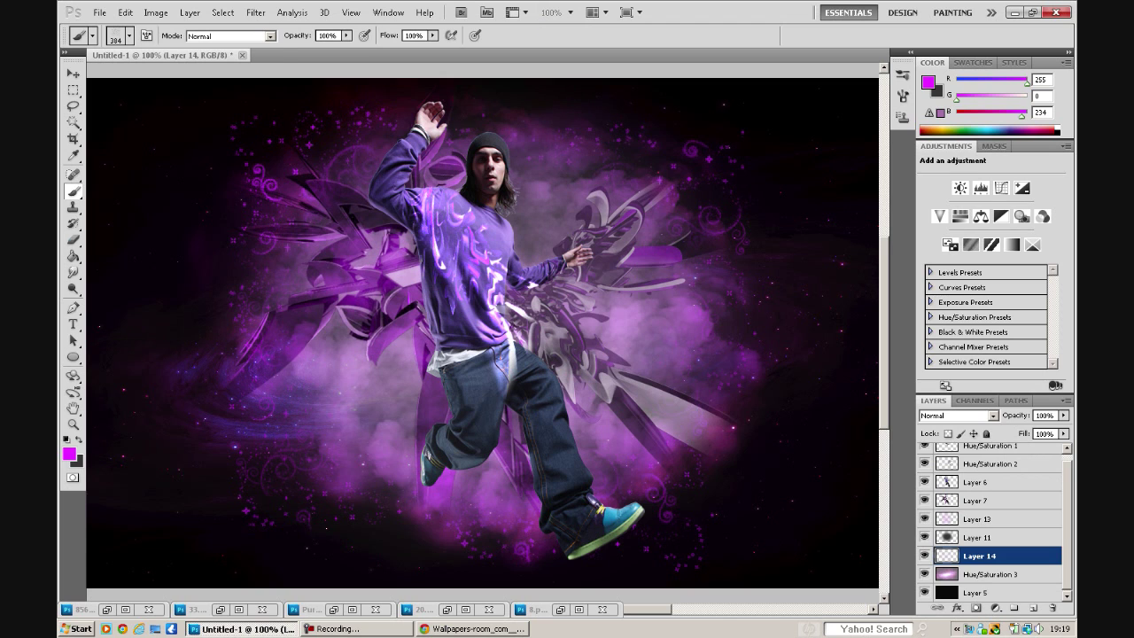
# Add a Curves adjustment with an S-shaped contrast curve, reviewing the Red, Green and Blue channels.
pyautogui.click(980, 186)
pyautogui.moveTo(1020, 241); pyautogui.dragTo(1020, 224)
pyautogui.click(979, 284)
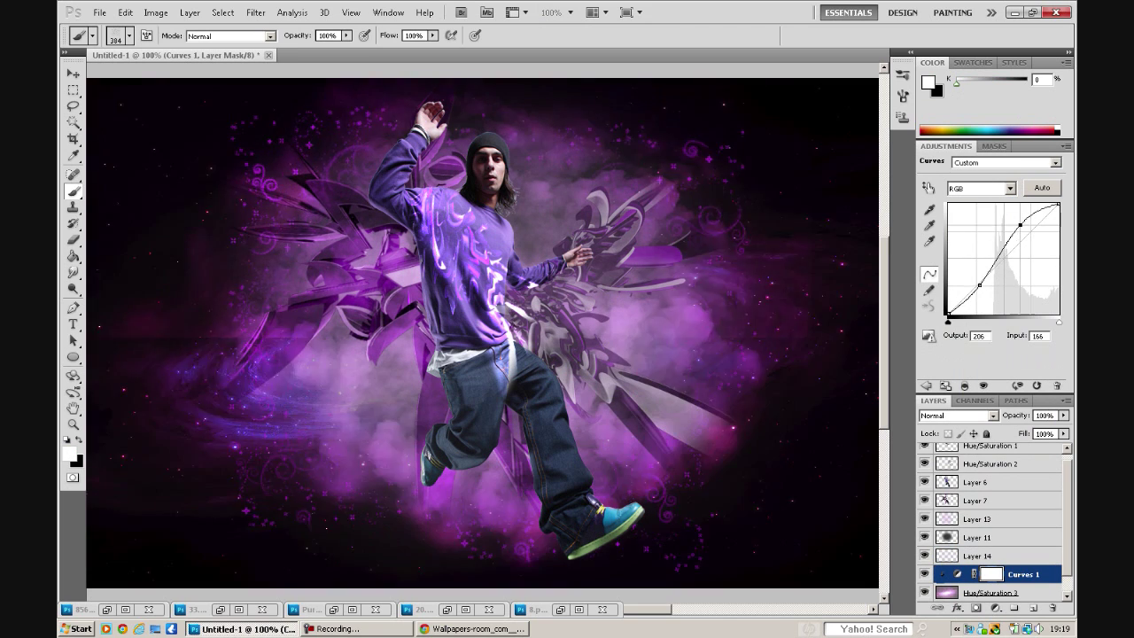
pyautogui.hotkey('alt', '3')
pyautogui.hotkey('alt', '4')
pyautogui.hotkey('alt', '5')
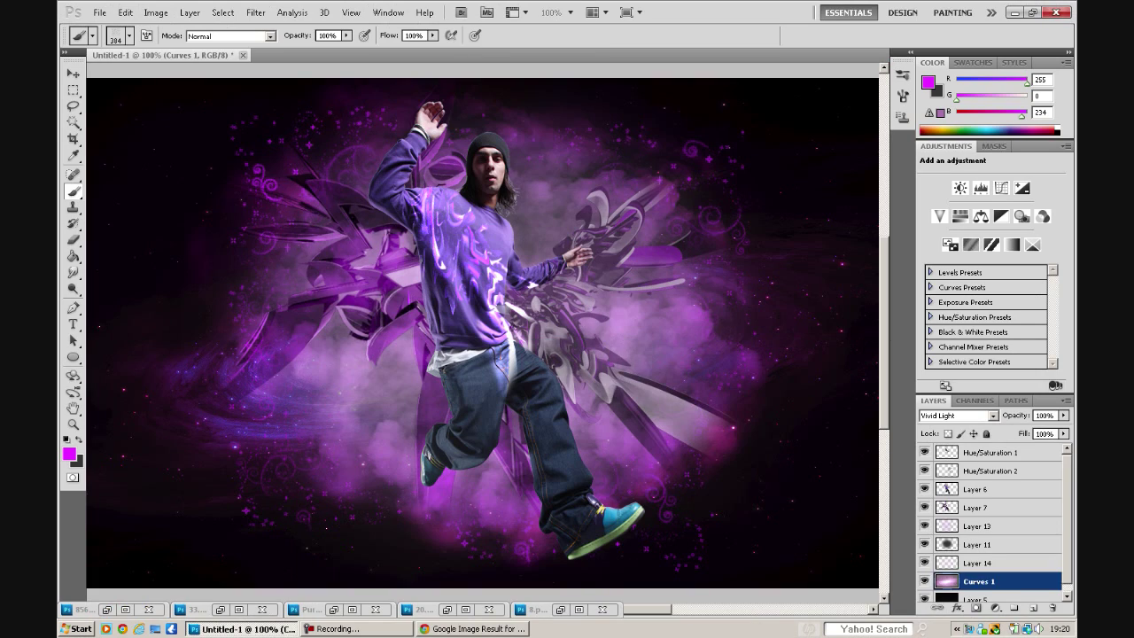
# Create a new empty layer and set the brush size to 147.
pyautogui.hotkey('ctrl', 'shift', 'alt', 'n')
pyautogui.click(129, 36)
pyautogui.scroll(-1, 149, 169)
pyautogui.doubleClick(88, 170)
pyautogui.click(130, 36)
pyautogui.write('147')
pyautogui.press('Return')
pyautogui.hotkey('alt', '[')
# Duplicate the dancer layer, hide the original Layer 6, and set up a 65 px Smudge brush.
pyautogui.hotkey('ctrl', '[')
pyautogui.click(924, 508)
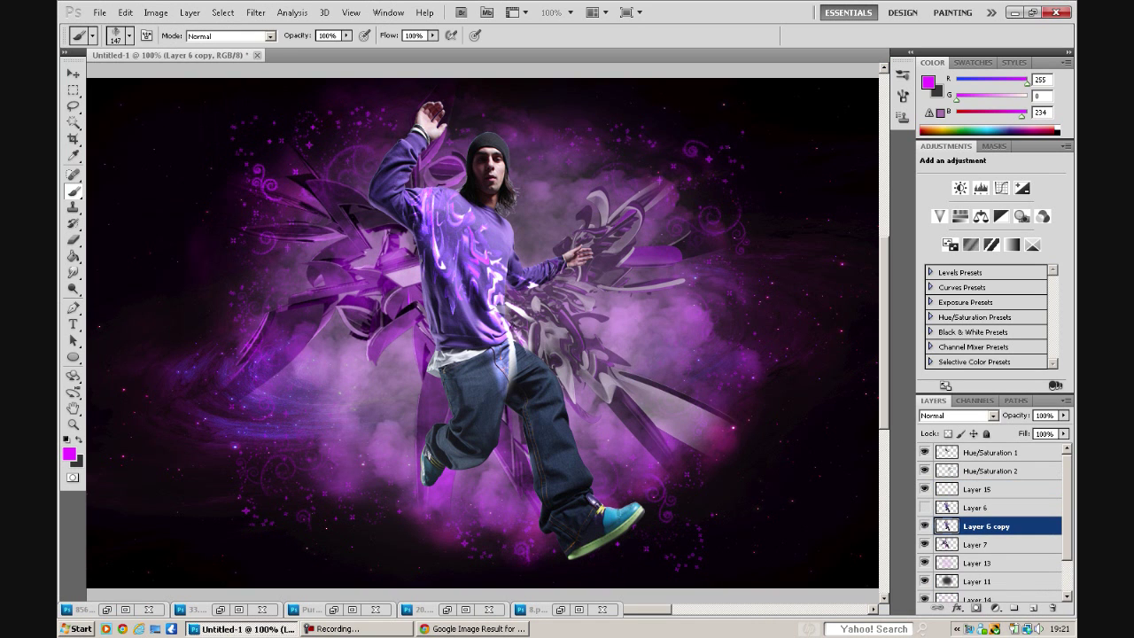
pyautogui.press('r')
pyautogui.click(129, 35)
pyautogui.press('Return')
# Smudge the first copy's raised hand, body and face into the smoke at 100% strength.
pyautogui.scroll(1, 478, 113)
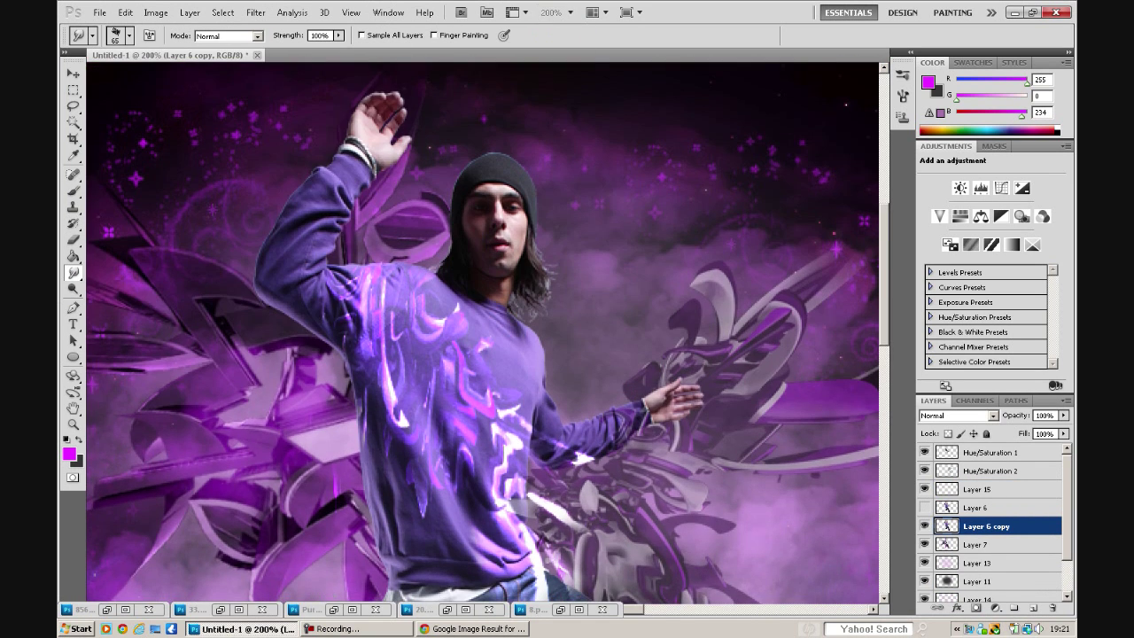
pyautogui.moveTo(372, 97); pyautogui.dragTo(266, 292)
pyautogui.moveTo(319, 266); pyautogui.dragTo(389, 531)
pyautogui.moveTo(496, 177); pyautogui.dragTo(549, 408)
pyautogui.moveTo(620, 381); pyautogui.dragTo(532, 567)
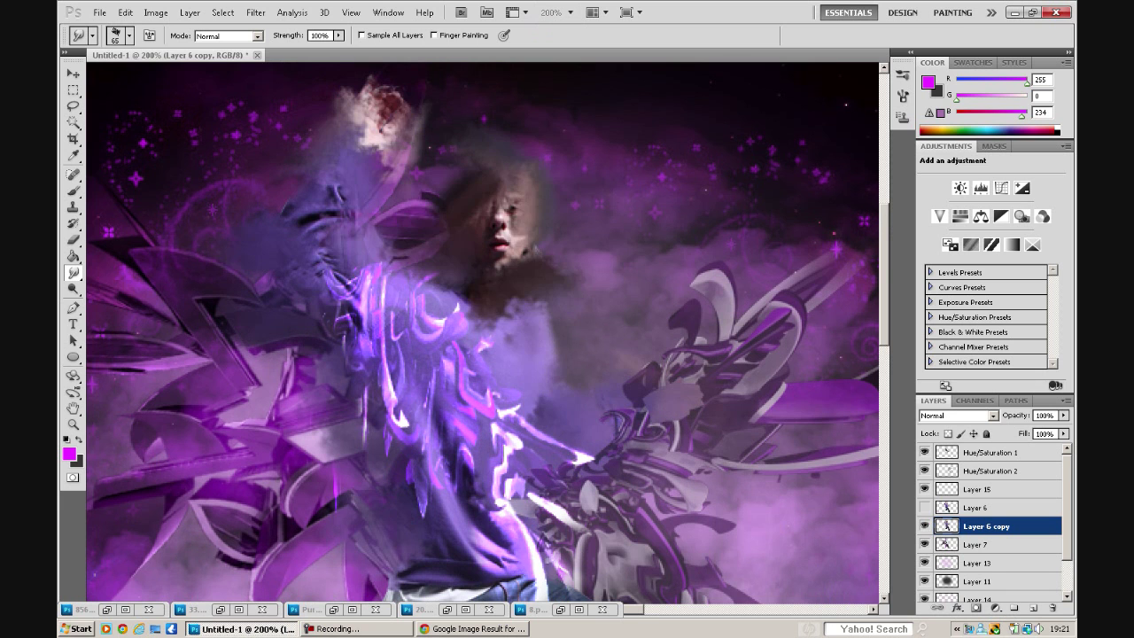
pyautogui.scroll(-3, 487, 332)
pyautogui.moveTo(532, 283); pyautogui.dragTo(637, 549)
pyautogui.scroll(-3, 487, 332)
pyautogui.moveTo(673, 355); pyautogui.dragTo(797, 549)
pyautogui.moveTo(531, 265); pyautogui.dragTo(371, 461)
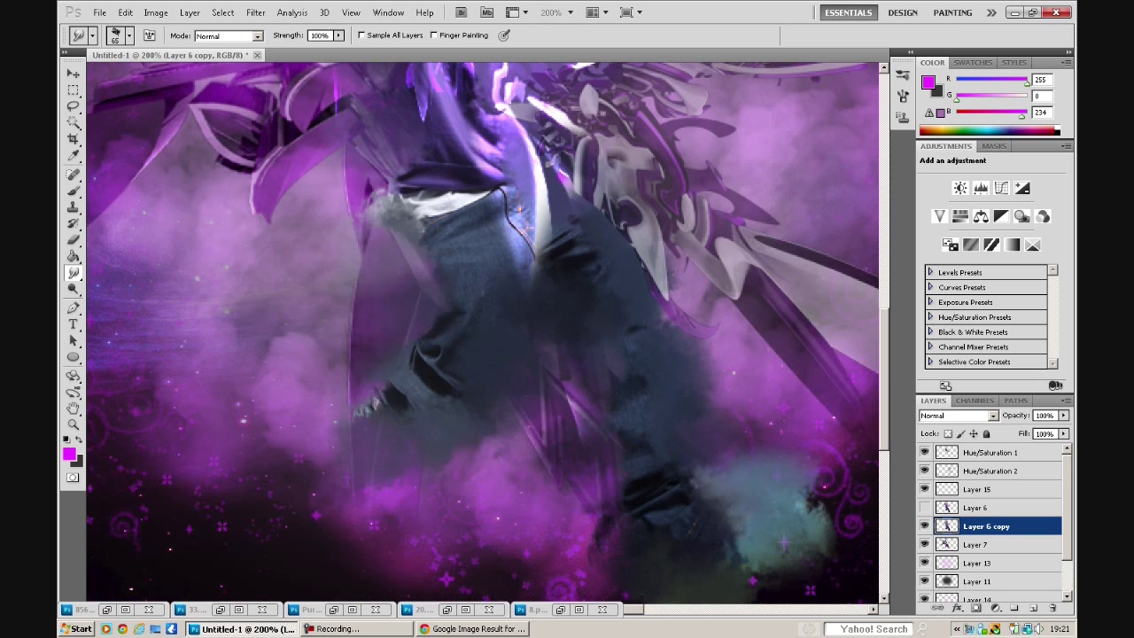
pyautogui.scroll(3, 483, 332)
pyautogui.scroll(3, 482, 332)
pyautogui.scroll(-1, 482, 332)
# Duplicate the dancer again, lower smudge strength to 70%, and smudge the raised arm and torso.
pyautogui.hotkey('ctrl', 'j')
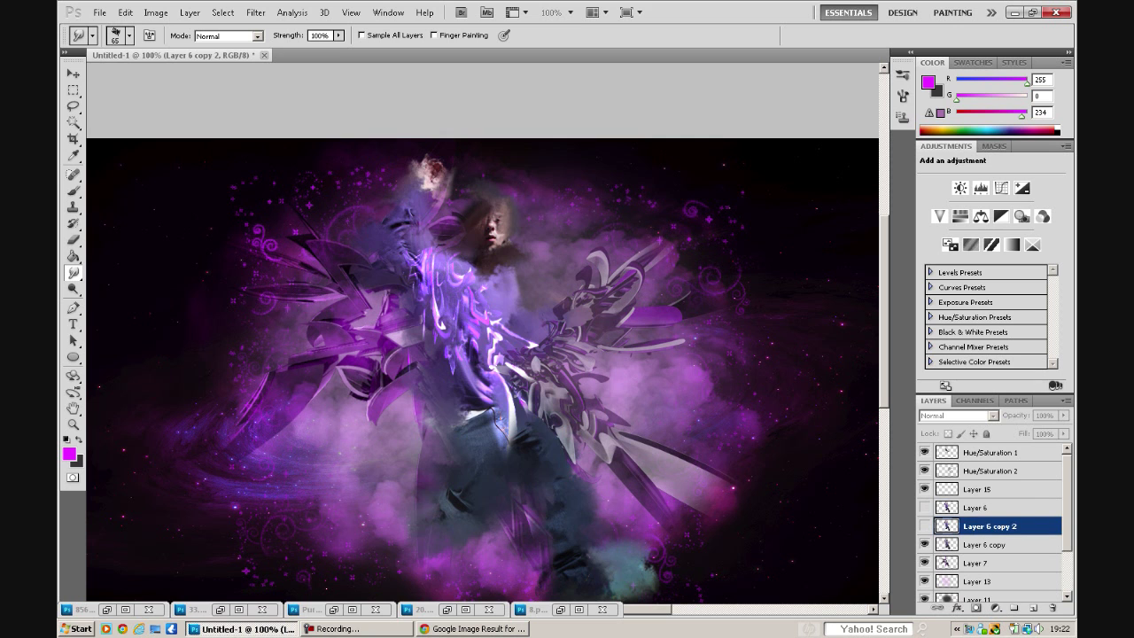
pyautogui.press('7')
pyautogui.click(129, 36)
pyautogui.press('Return')
pyautogui.scroll(1, 483, 332)
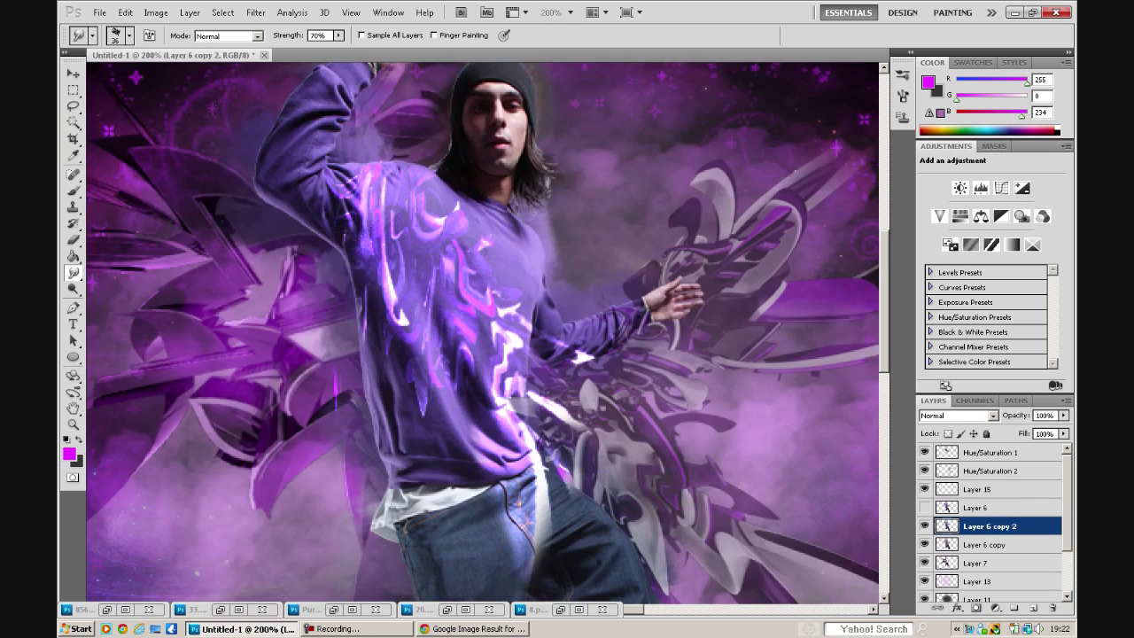
pyautogui.scroll(3, 482, 332)
pyautogui.moveTo(301, 390); pyautogui.dragTo(531, 292)
pyautogui.moveTo(532, 390); pyautogui.dragTo(567, 532)
pyautogui.scroll(-1, 483, 332)
pyautogui.scroll(-5, 483, 332)
pyautogui.moveTo(603, 372); pyautogui.dragTo(700, 478)
pyautogui.moveTo(549, 293); pyautogui.dragTo(611, 434)
# Continue smudging the second copy at 70%, streaking the torso and jeans downward.
pyautogui.scroll(-3, 483, 332)
pyautogui.scroll(-1, 483, 332)
pyautogui.moveTo(709, 345); pyautogui.dragTo(815, 469)
pyautogui.moveTo(611, 345); pyautogui.dragTo(700, 487)
pyautogui.moveTo(531, 133); pyautogui.dragTo(576, 310)
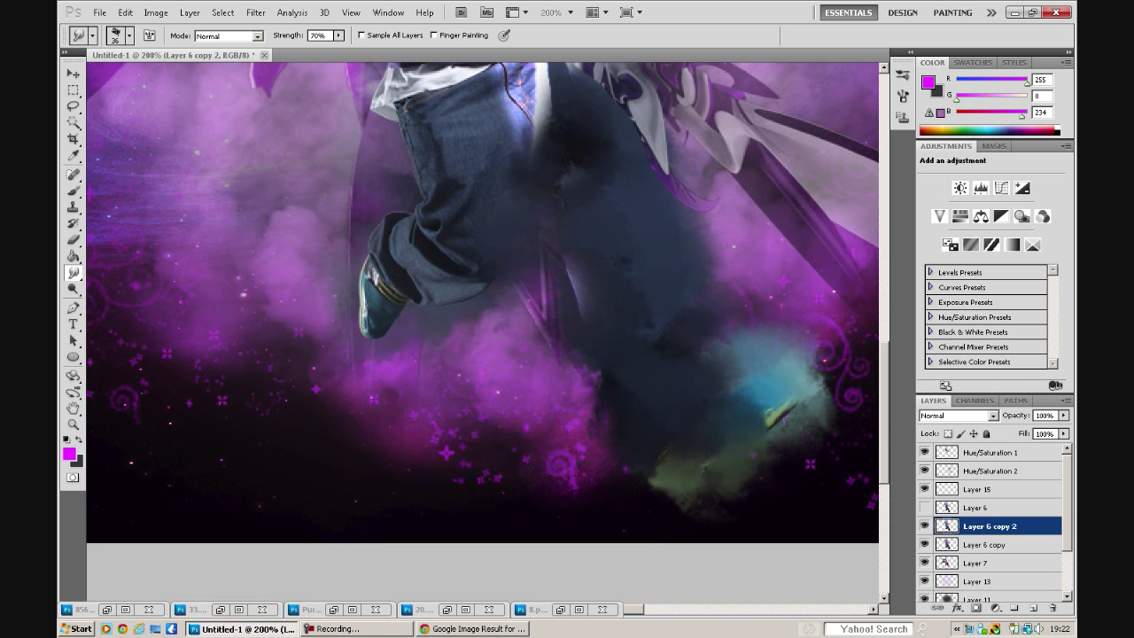
pyautogui.moveTo(496, 283); pyautogui.dragTo(372, 319)
pyautogui.moveTo(390, 79); pyautogui.dragTo(394, 266)
pyautogui.scroll(5, 483, 332)
pyautogui.moveTo(354, 168); pyautogui.dragTo(336, 345)
pyautogui.moveTo(425, 426); pyautogui.dragTo(549, 522)
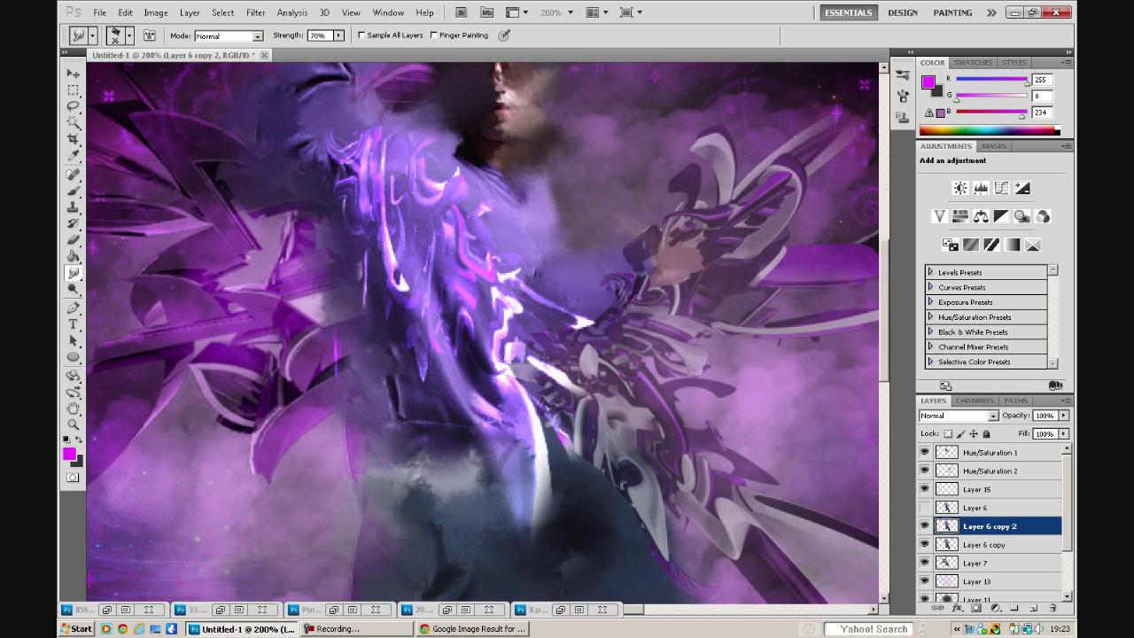
pyautogui.moveTo(425, 469); pyautogui.dragTo(408, 594)
pyautogui.scroll(-1, 483, 332)
# Make a third dancer copy, set smudge to 25% strength with a 15 px brush, and try another blend mode.
pyautogui.hotkey('ctrl', 'j')
pyautogui.hotkey('ctrl', '+')
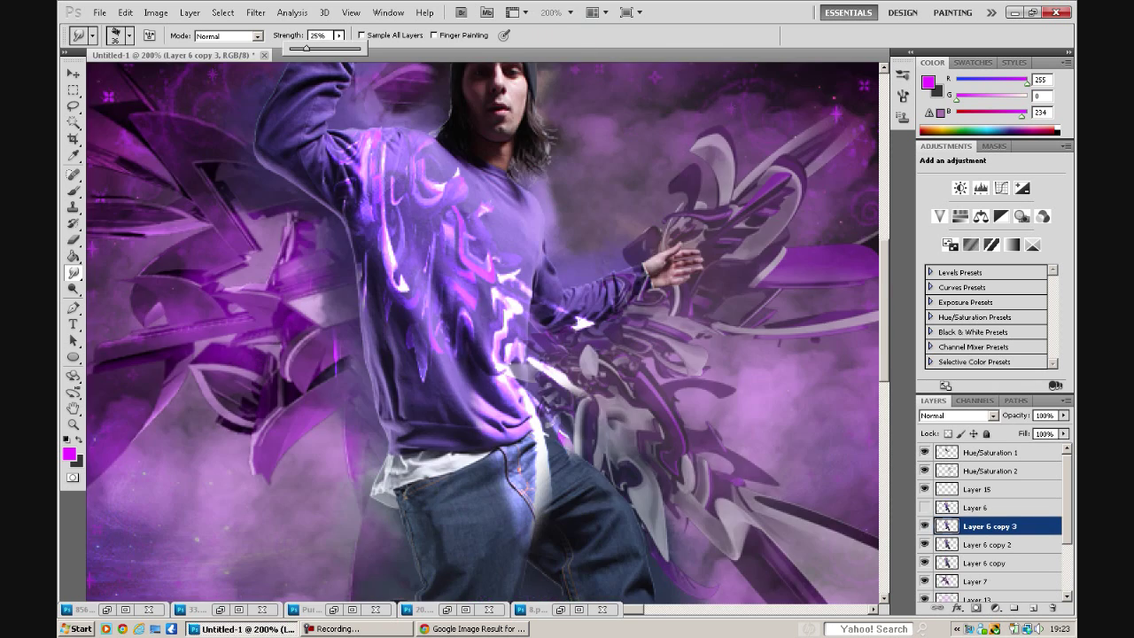
pyautogui.press('2')
pyautogui.press('5')
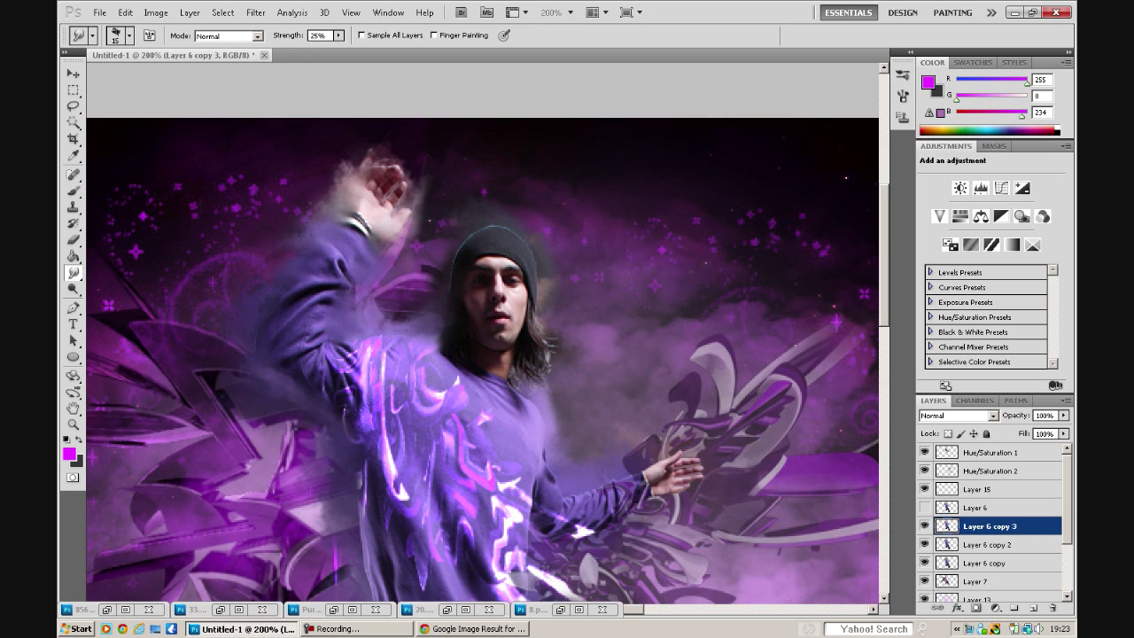
pyautogui.scroll(-8, 584, 434)
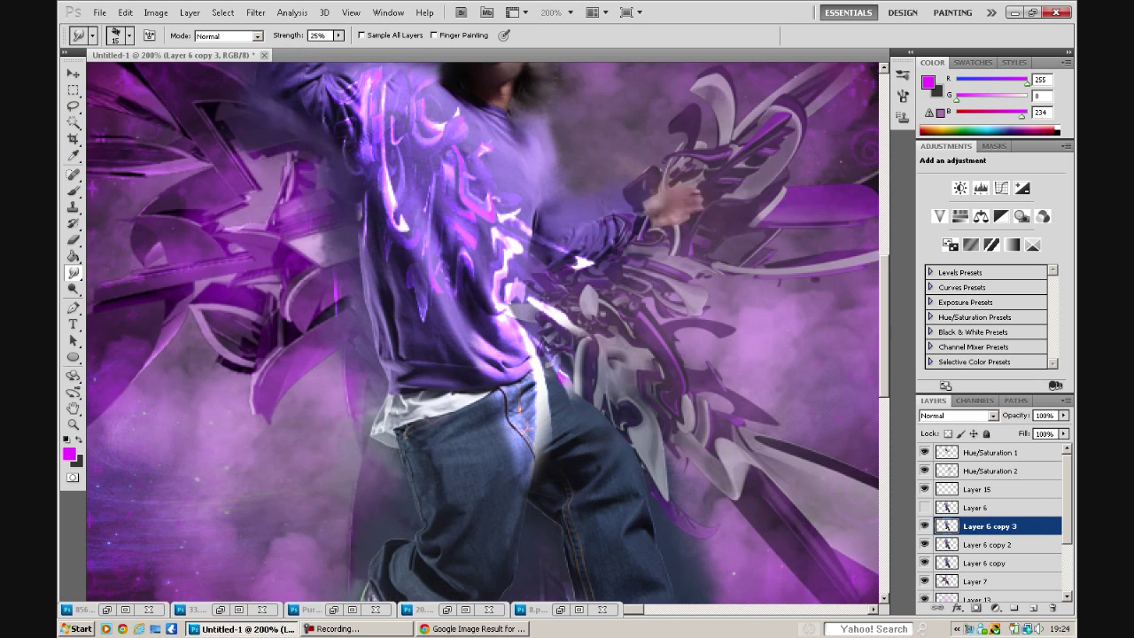
pyautogui.scroll(-2, 585, 434)
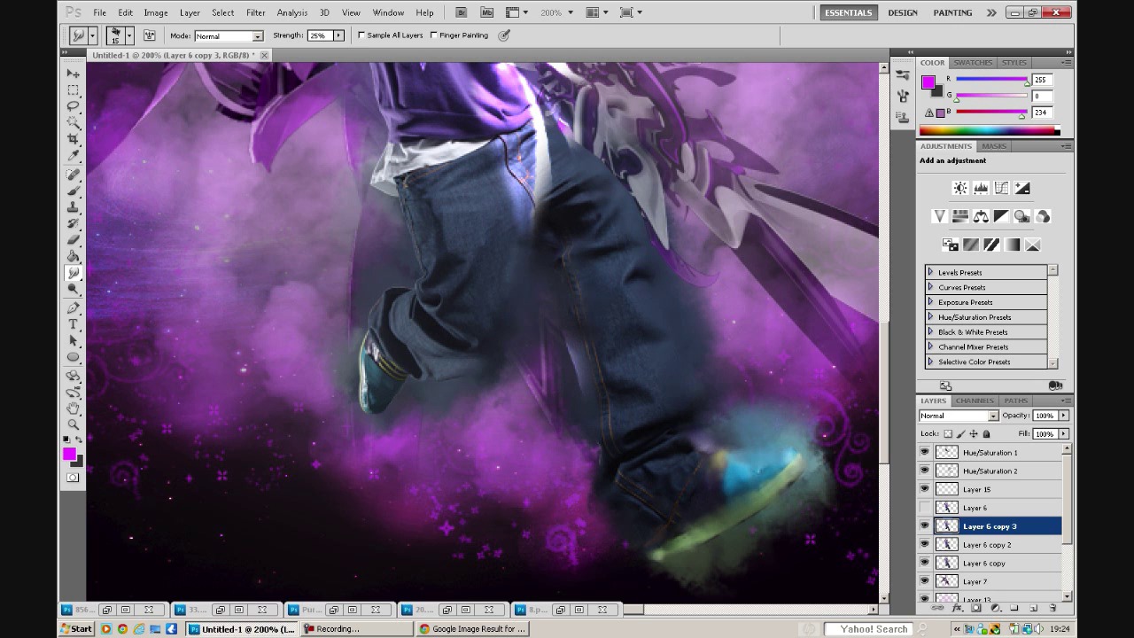
pyautogui.scroll(10, 485, 333)
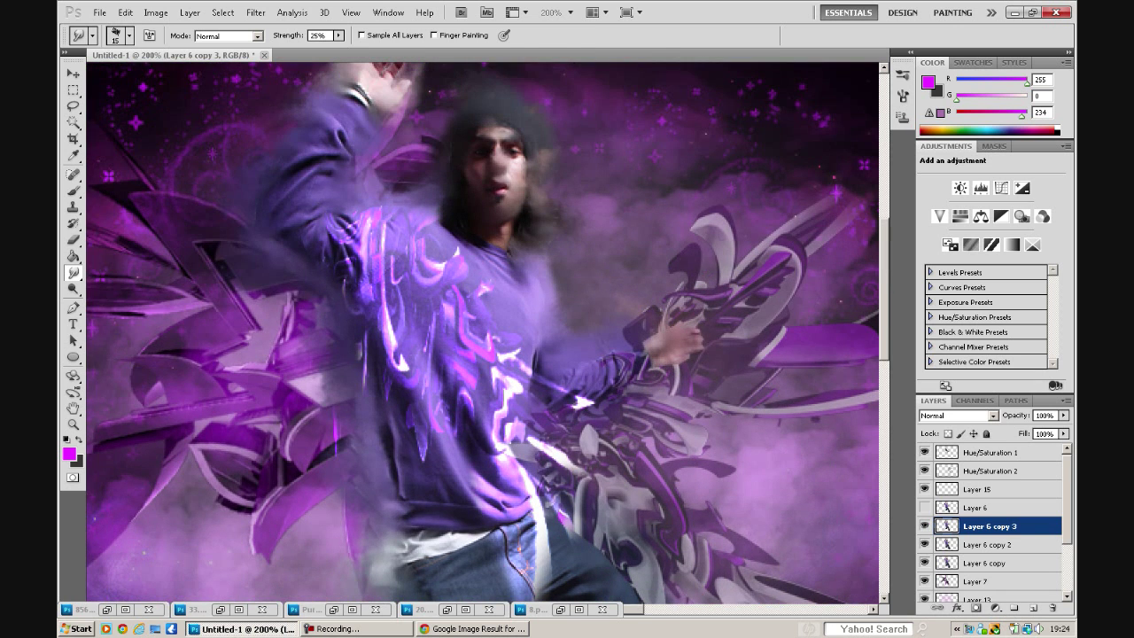
pyautogui.hotkey('ctrl', '-')
pyautogui.hotkey('alt', 'shift', 's')
pyautogui.scroll(-1, 481, 366)
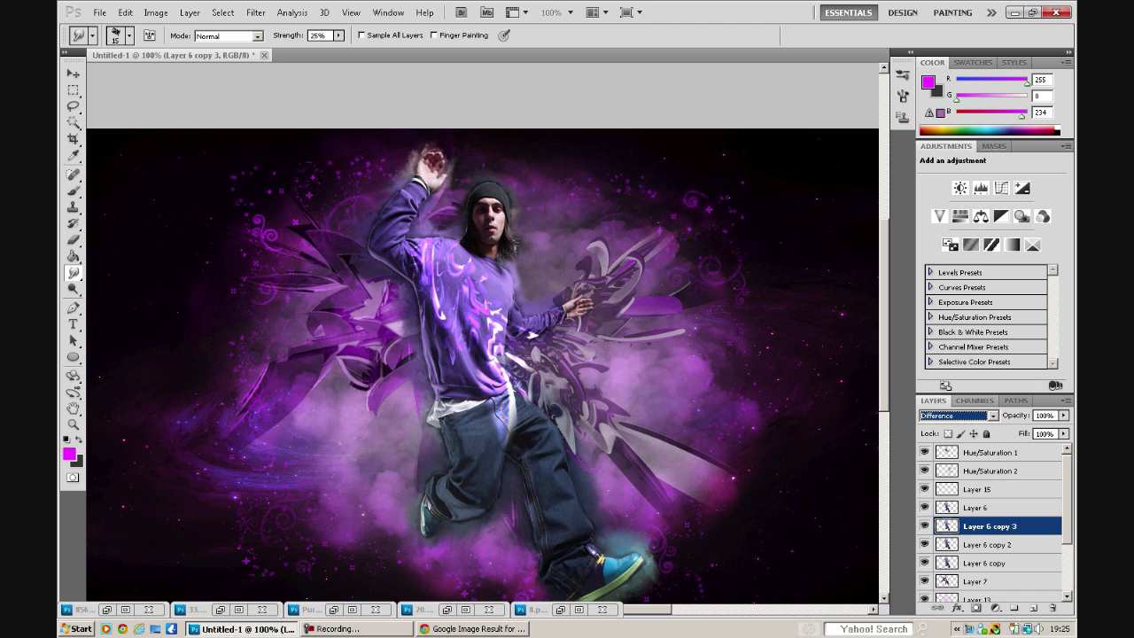
# Return the smudged copy, Layer 6 copy 3, to Normal blending.
pyautogui.hotkey('alt', 'shift', 'n')
pyautogui.hotkey('ctrl', '+')
pyautogui.scroll(-5, 485, 333)
pyautogui.click(954, 415)
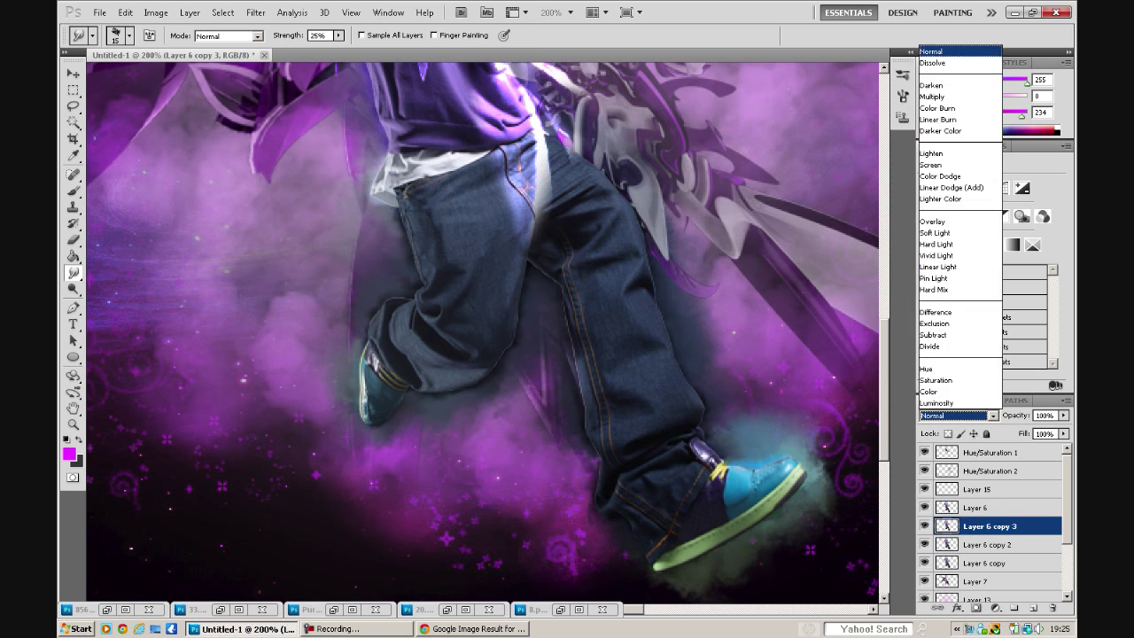
# Show the original Layer 6 and cycle its blend modes from Color Dodge toward Hard Light.
pyautogui.press('Escape')
pyautogui.hotkey('alt', ']')
pyautogui.hotkey('ctrl', '-')
pyautogui.press('v')
pyautogui.scroll(-1, 486, 333)
pyautogui.hotkey('alt', 'shift', 'd')
pyautogui.hotkey('shift', '-')
pyautogui.hotkey('shift', '-')
pyautogui.hotkey('shift', '-')
pyautogui.hotkey('shift', '-')
pyautogui.hotkey('shift', '-')
pyautogui.hotkey('shift', '-')
pyautogui.hotkey('shift', '-')
pyautogui.hotkey('shift', '-')
pyautogui.hotkey('shift', '-')
pyautogui.hotkey('shift', '-')
pyautogui.hotkey('shift', '-')
pyautogui.hotkey('shift', '-')
pyautogui.hotkey('shift', '-')
pyautogui.hotkey('shift', '-')
pyautogui.hotkey('shift', '-')
pyautogui.hotkey('shift', '-')
pyautogui.hotkey('shift', '-')
pyautogui.hotkey('shift', '-')
pyautogui.hotkey('shift', '-')
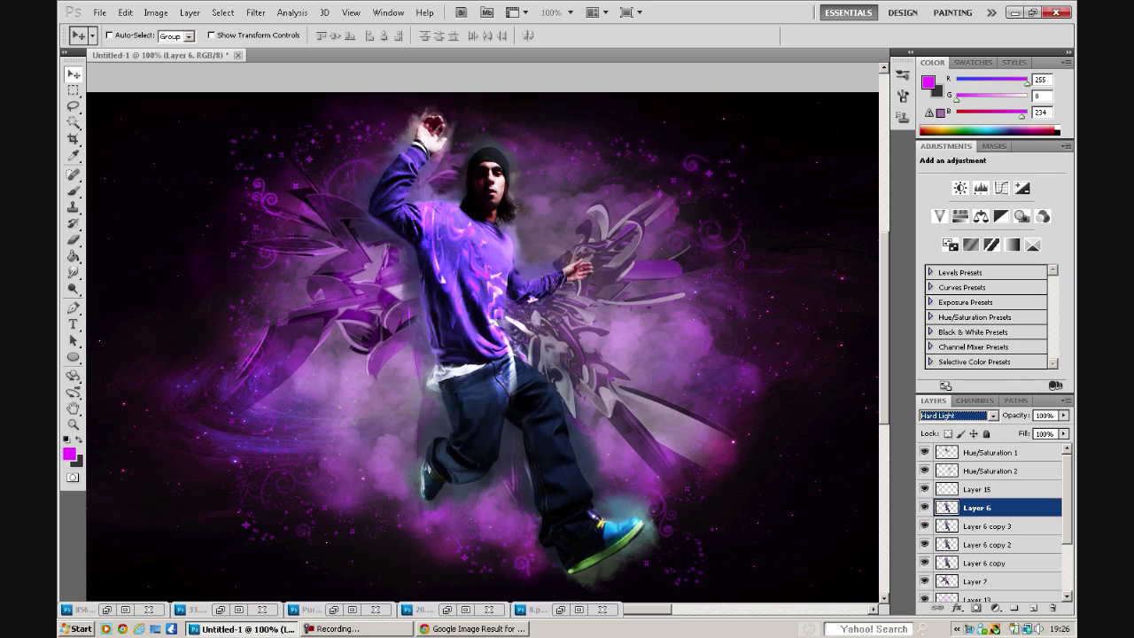